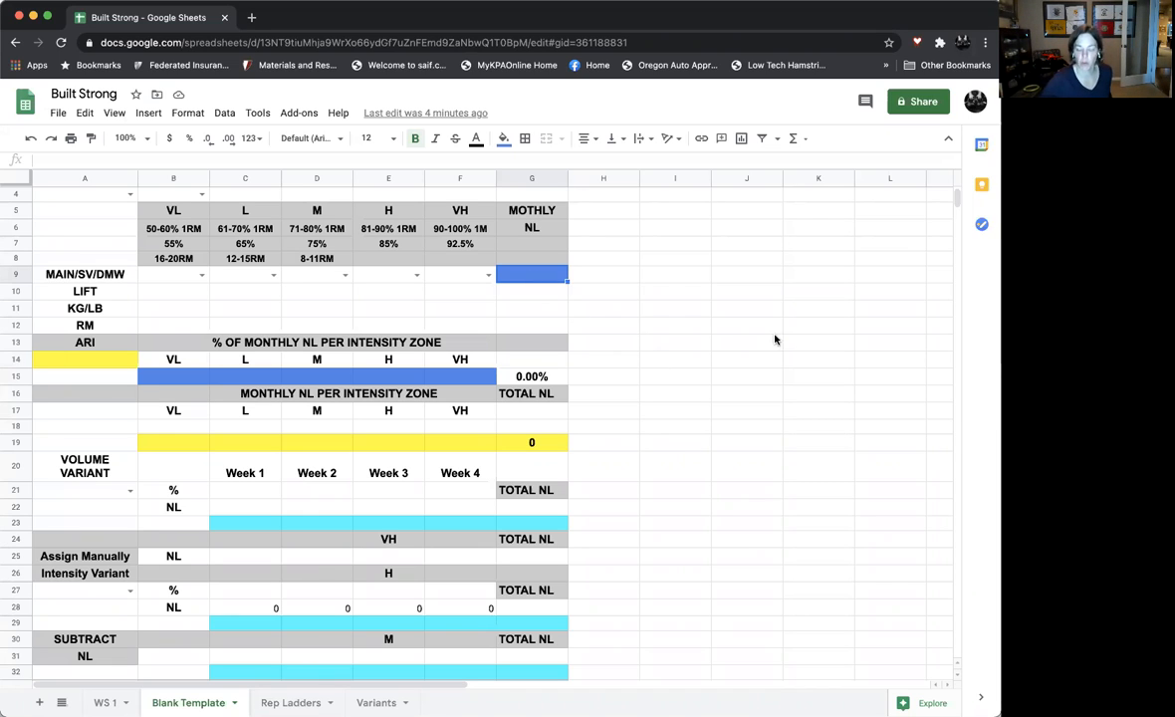
Enter 300 as the monthly NL in G9 and 0 as the VL intensity share in B15
type("300")
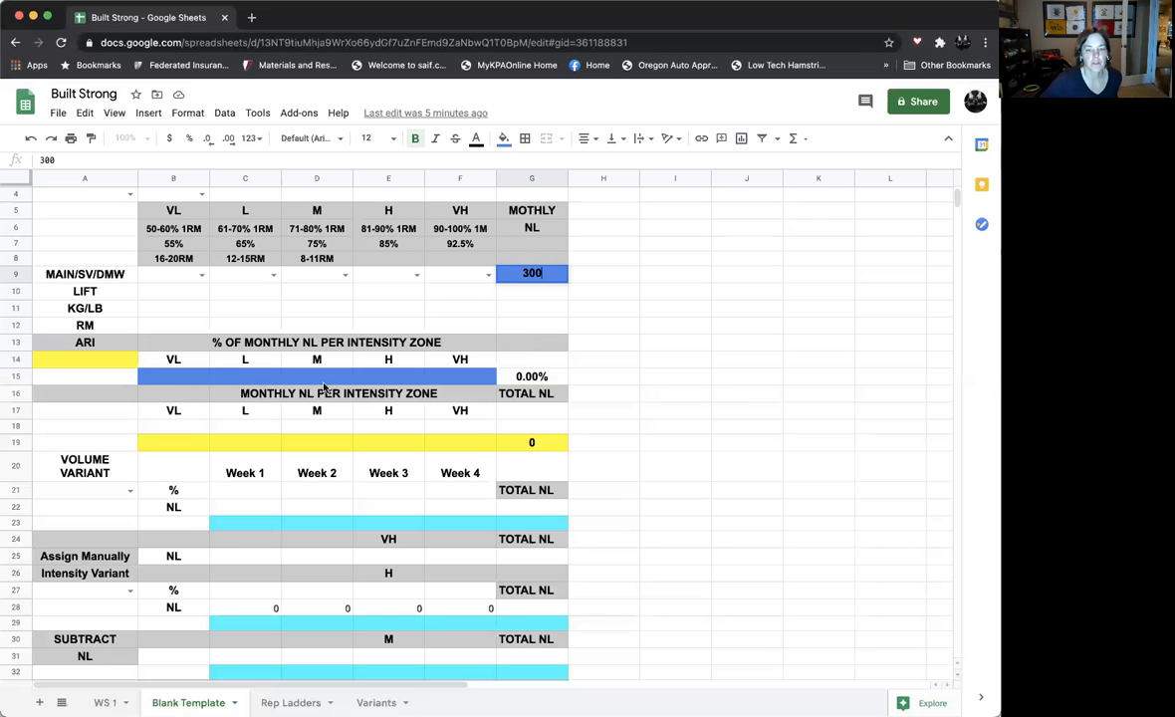
left_click(183, 380)
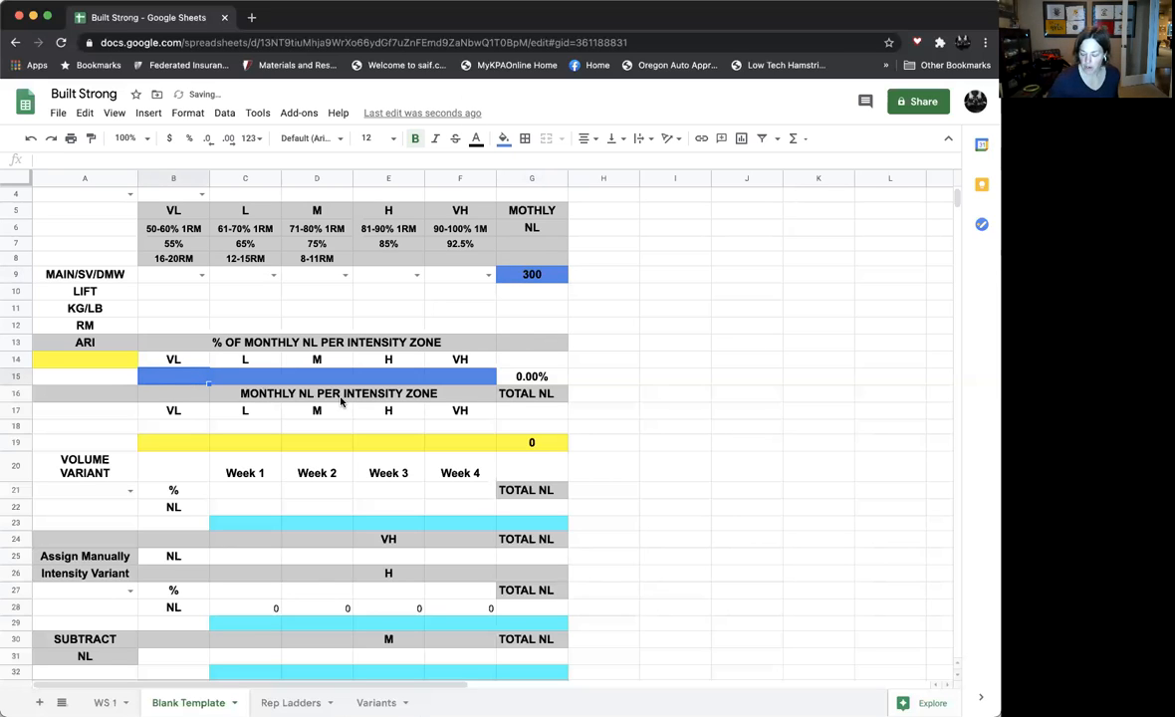
type("0")
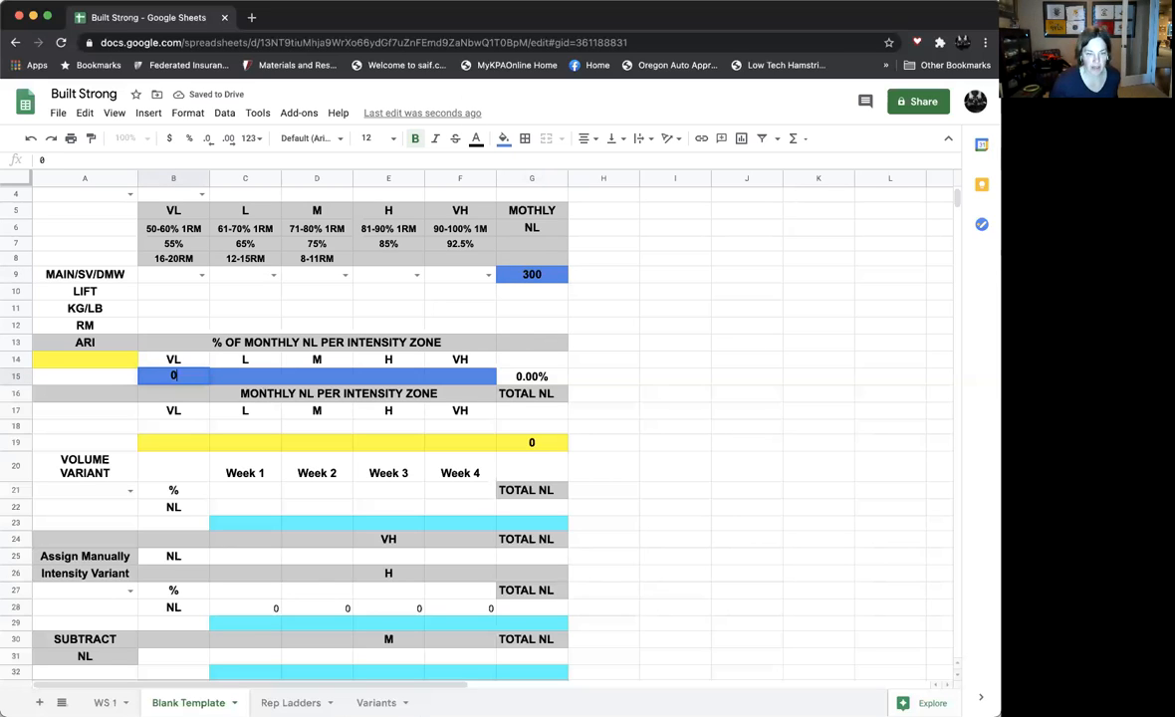
key("Tab")
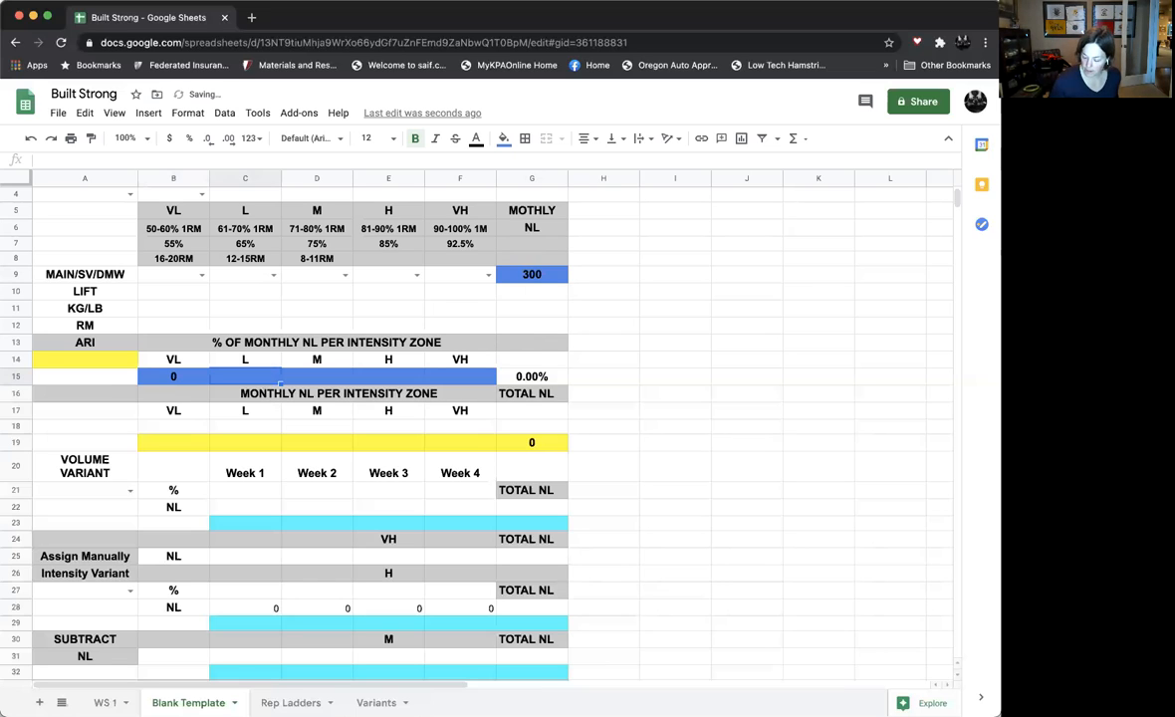
Set the monthly NL shares per intensity zone in row 15 to .50 for L, .40 for M and .10 for H
type(".4")
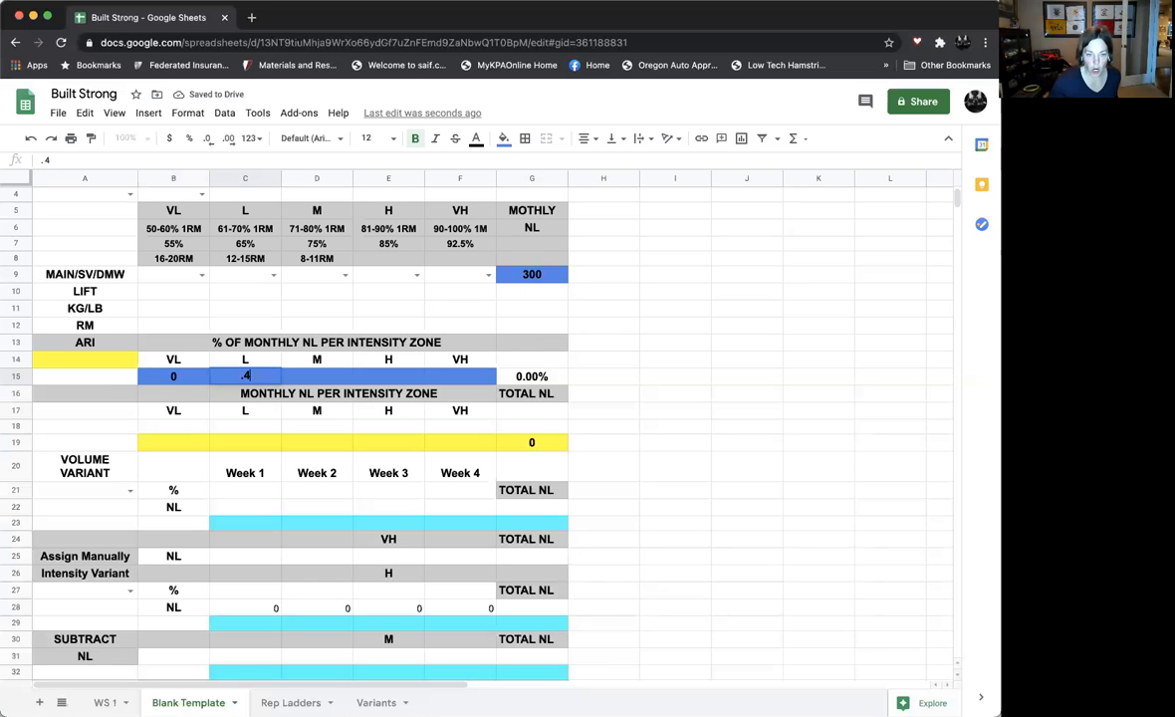
type("0")
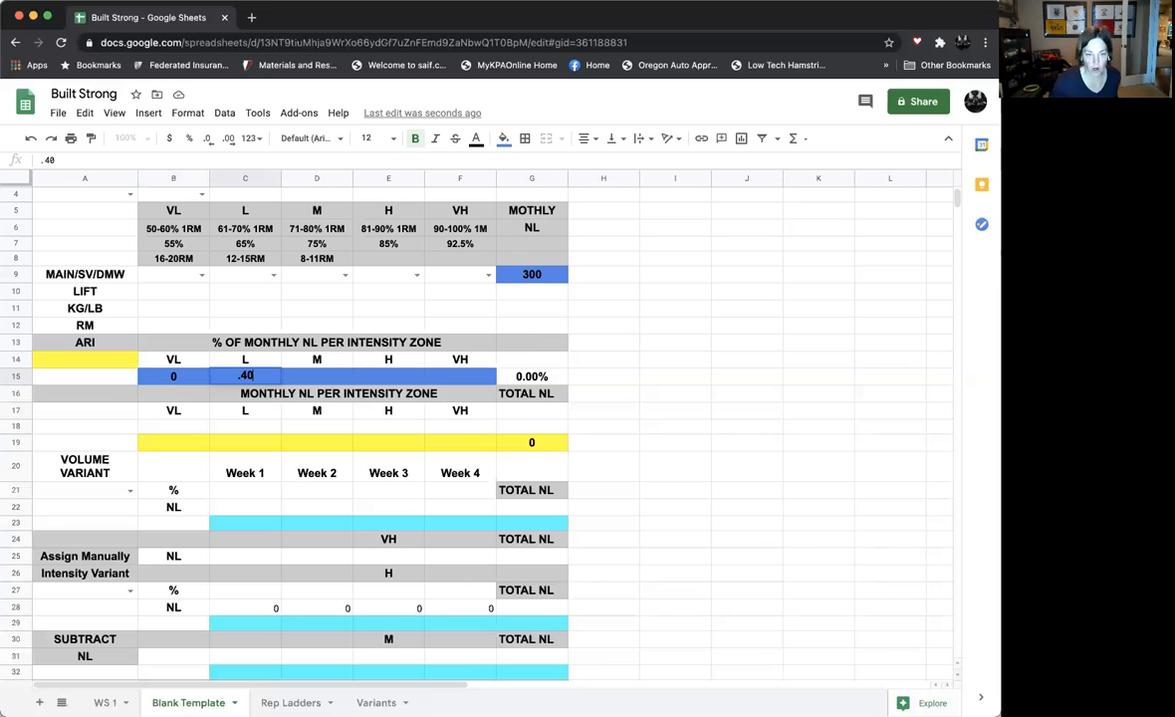
key("BackSpace")
key("BackSpace")
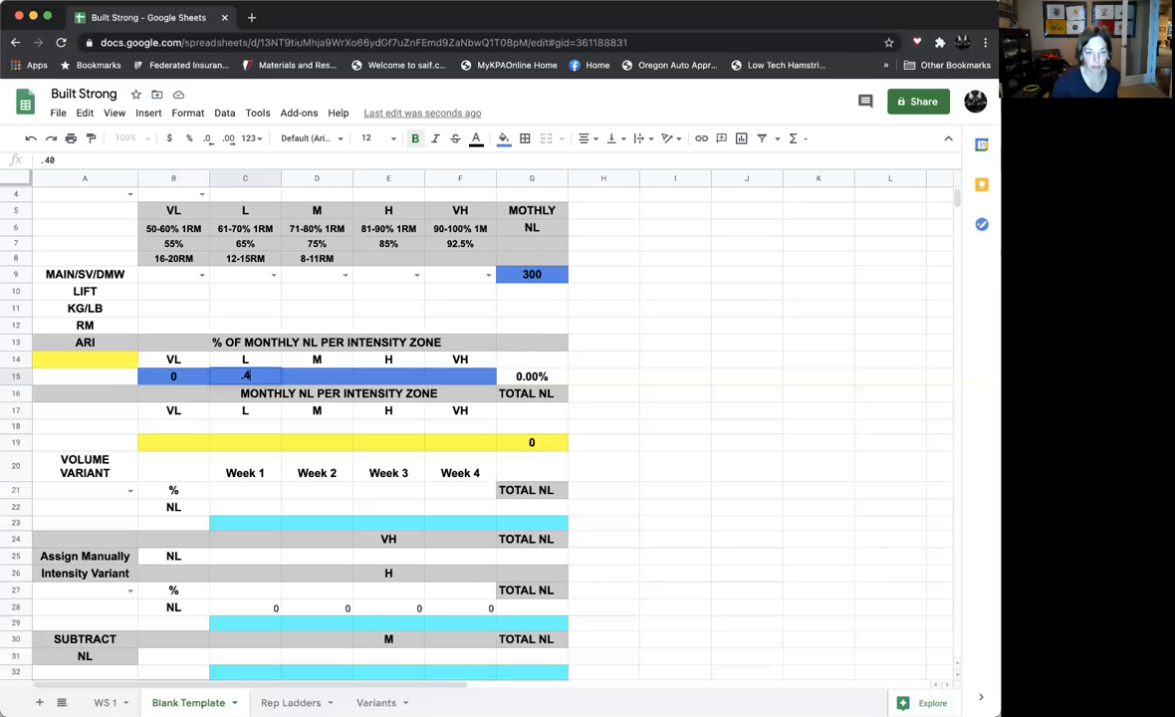
type("50")
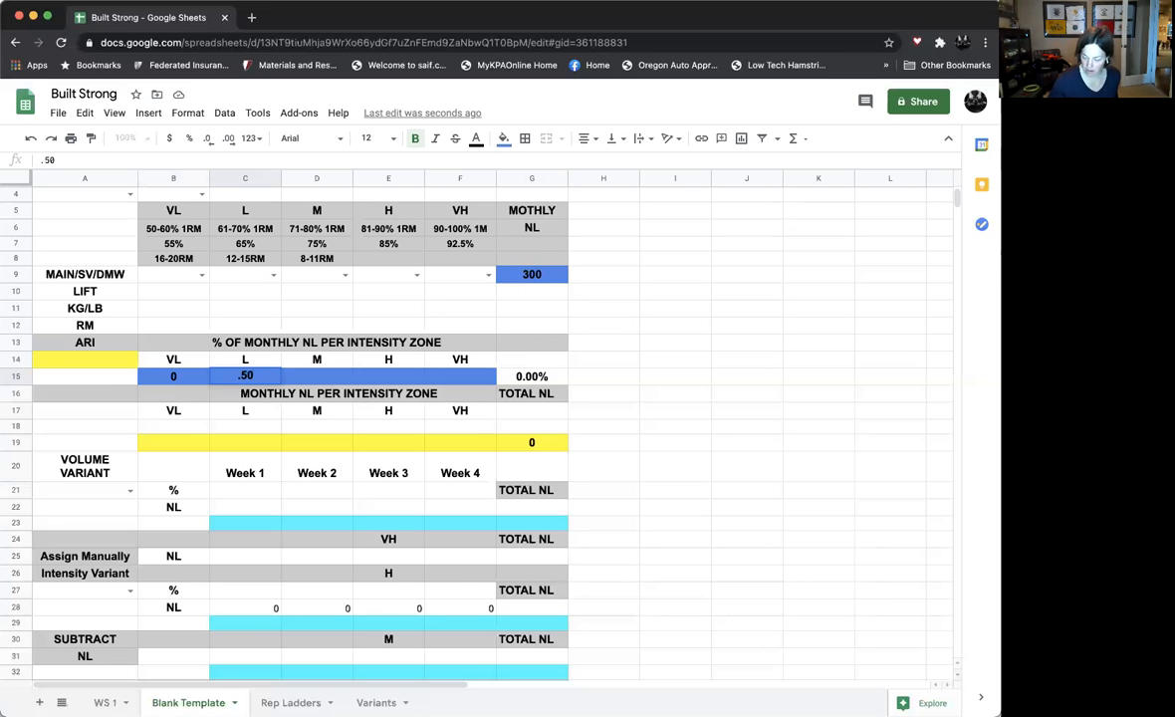
left_click(317, 375)
type(".40")
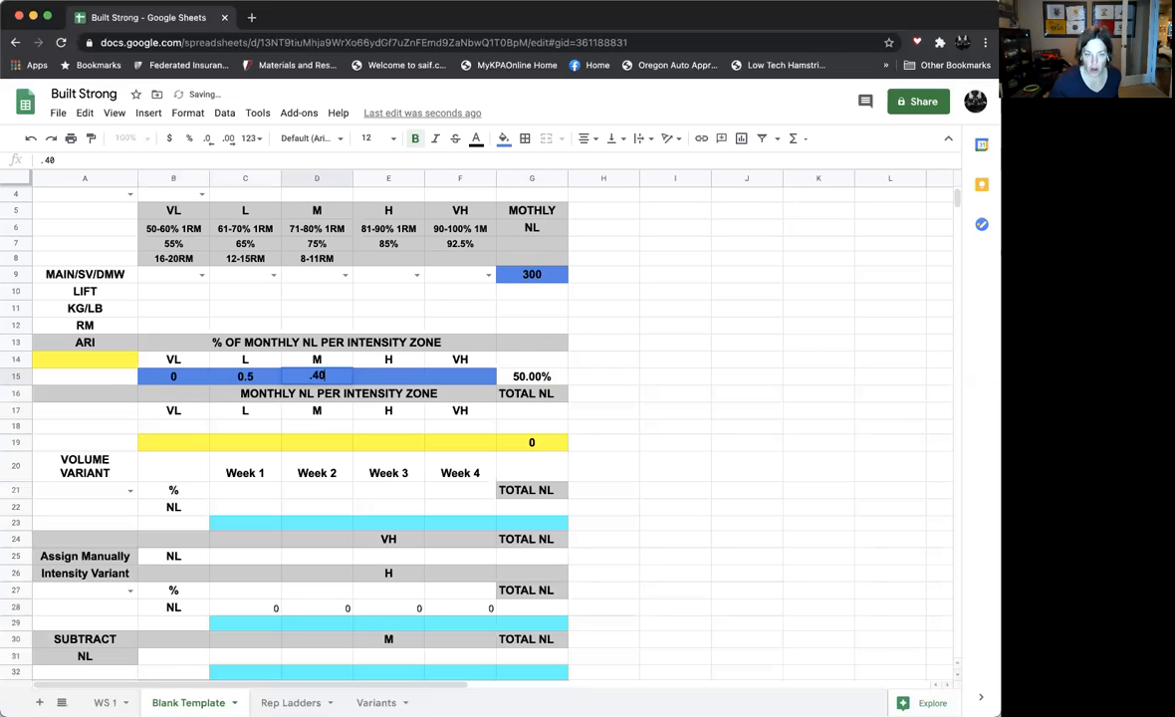
left_click(422, 382)
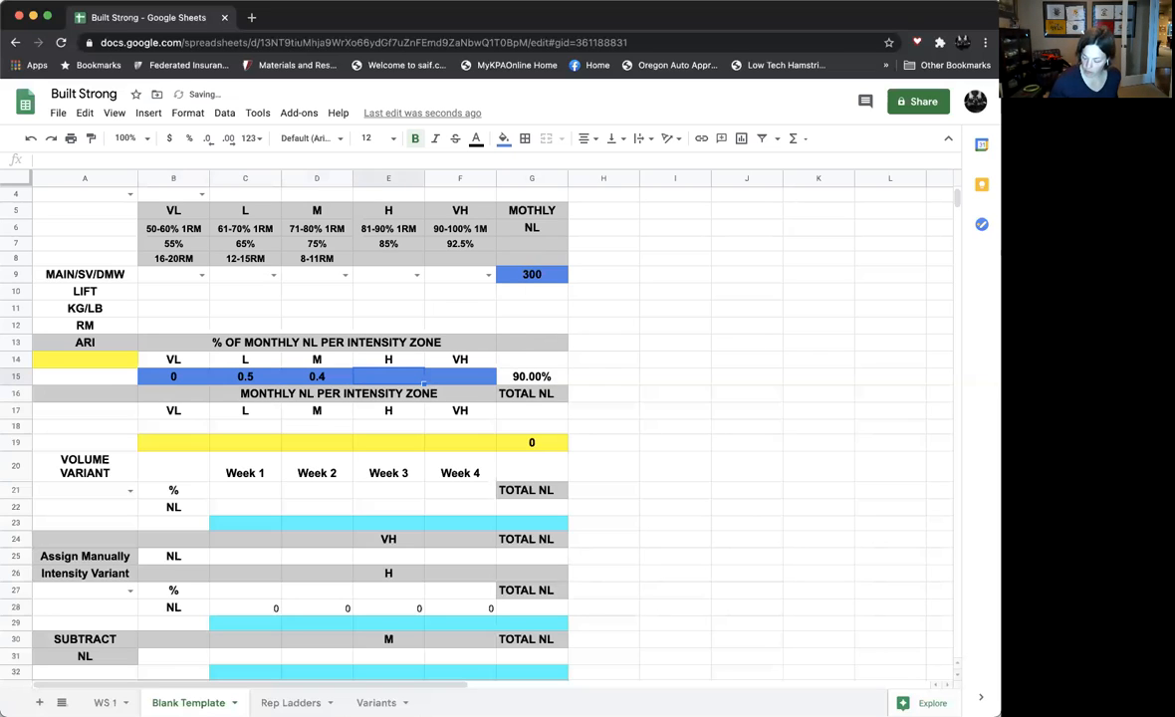
type(".10")
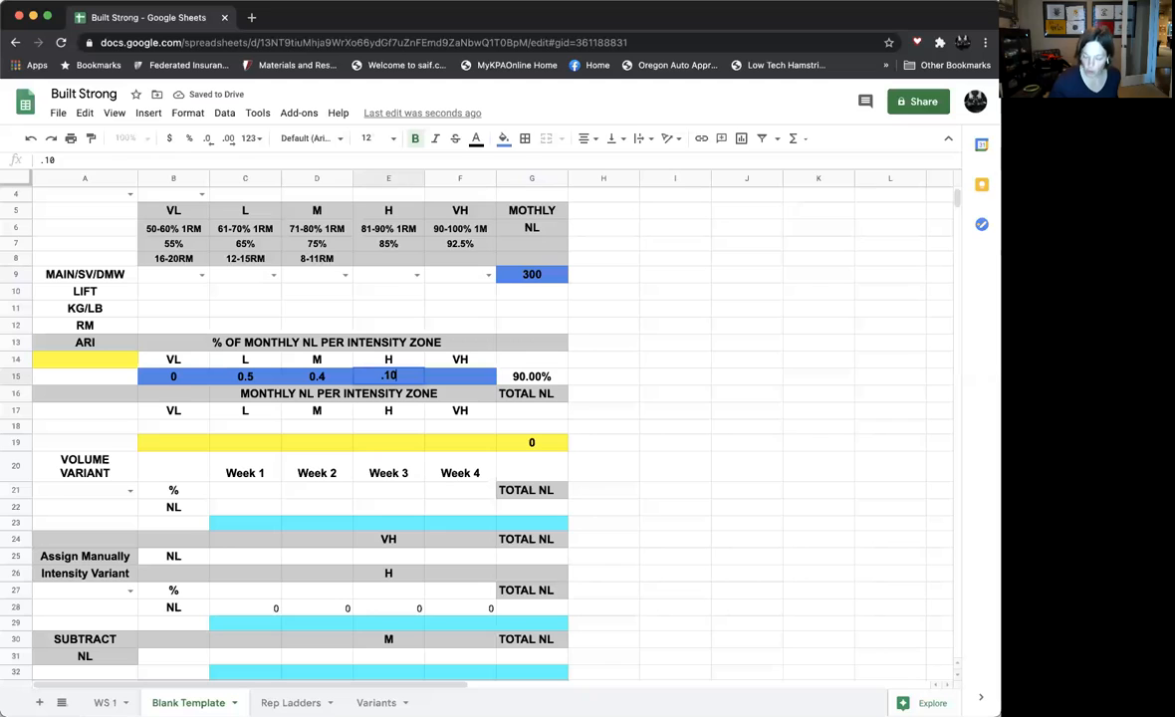
key("Tab")
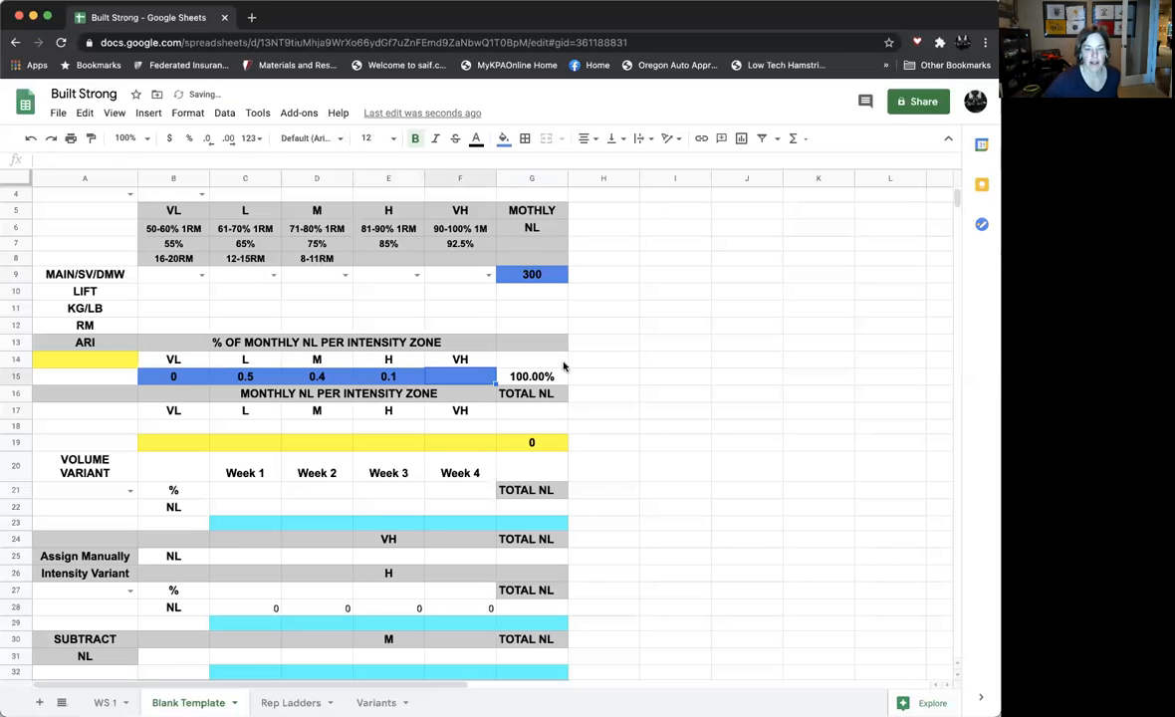
left_click(537, 384)
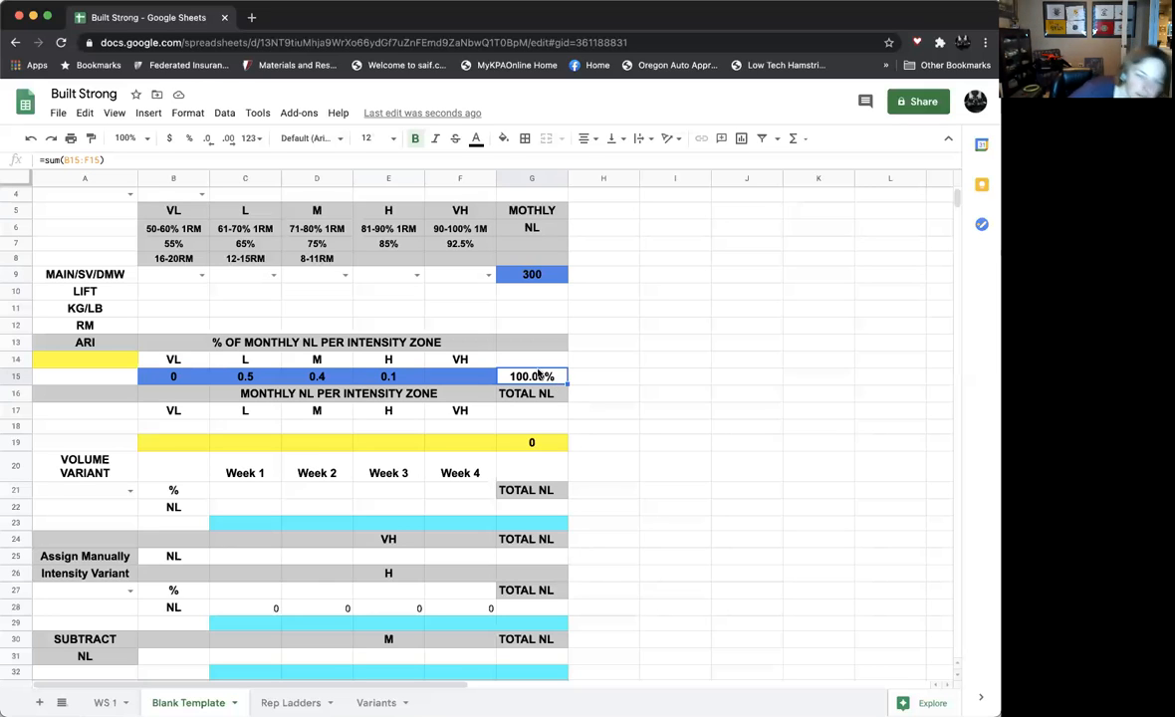
Enter the formula =B15*$G$9 in B18 to calculate the monthly NL for the VL zone
left_click(194, 431)
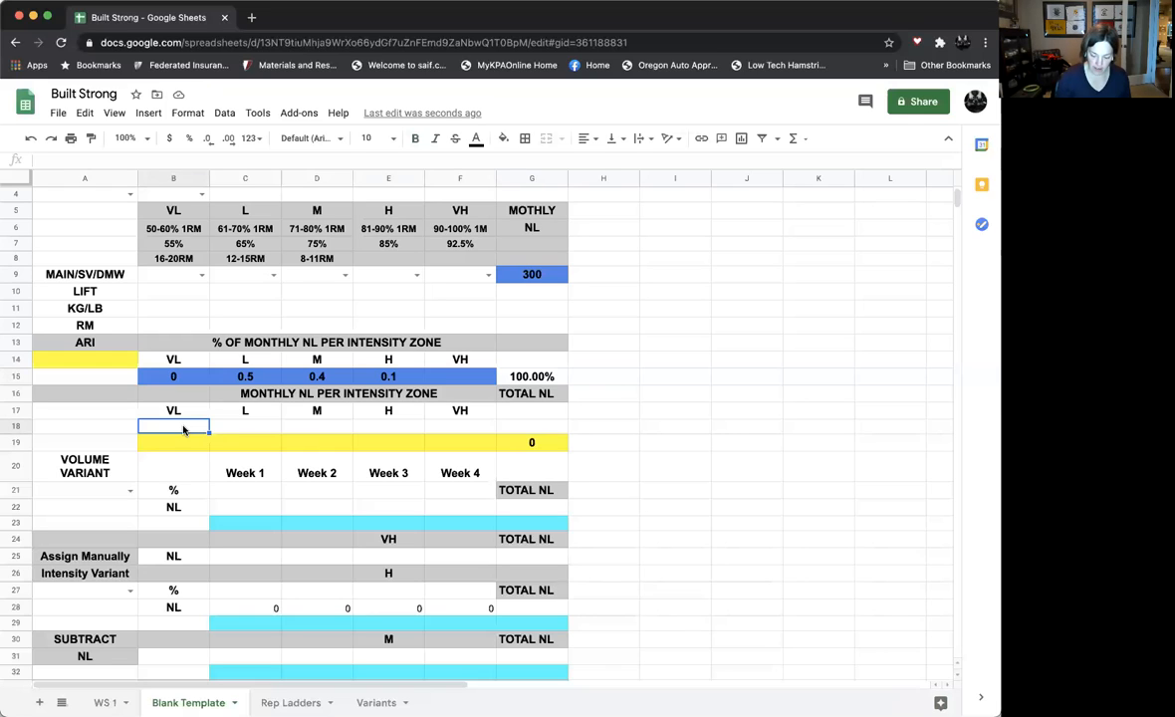
type("=")
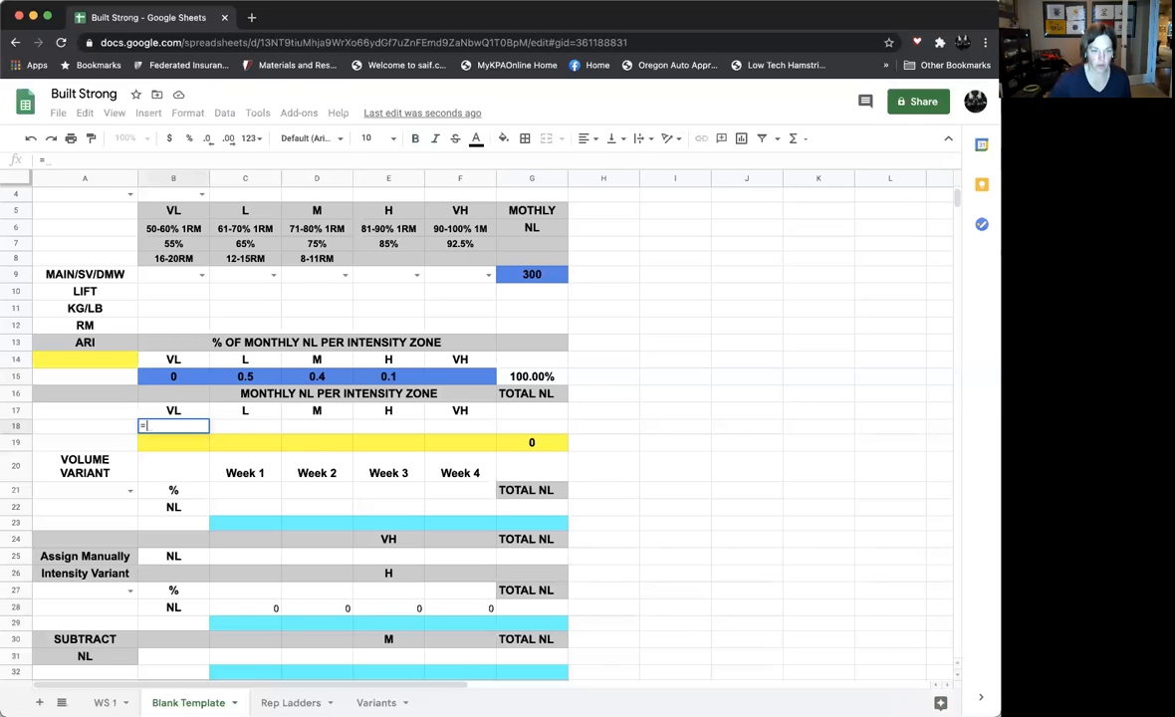
left_click(190, 379)
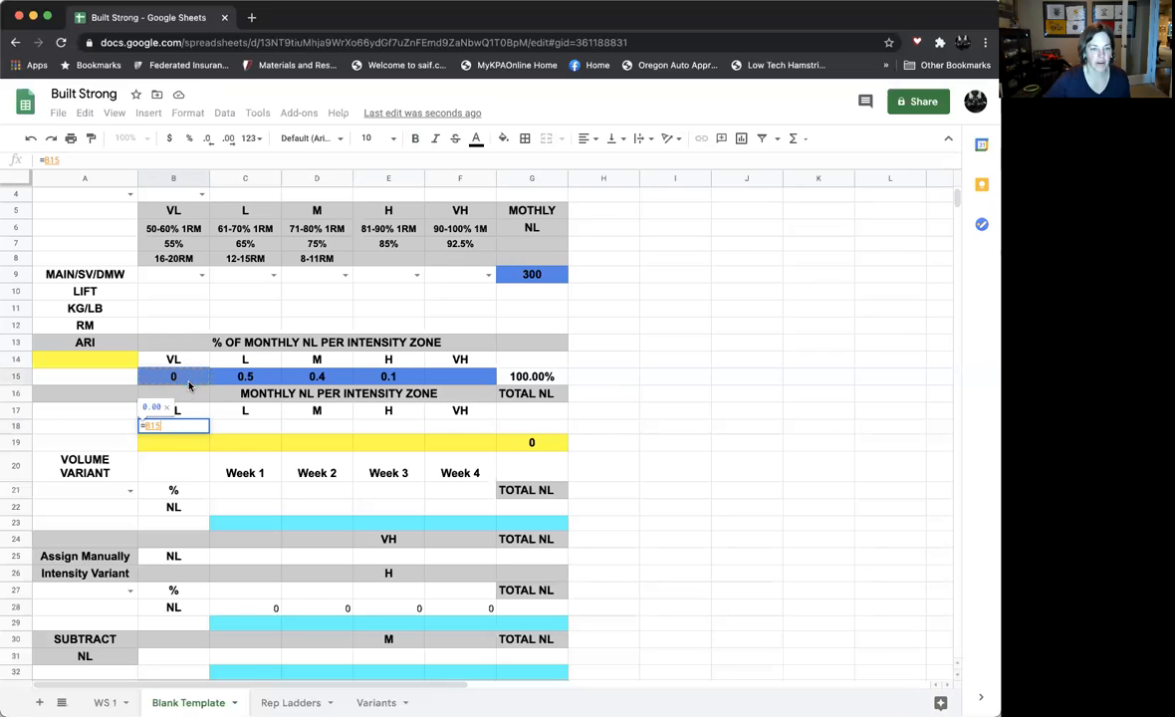
type("*")
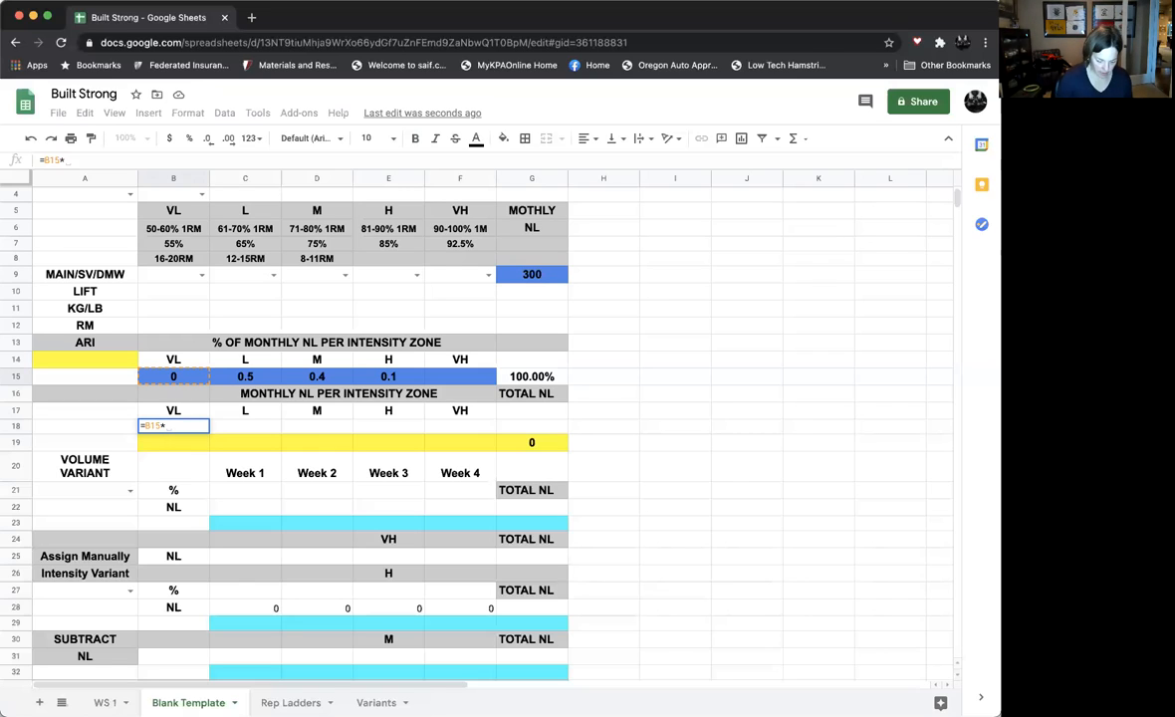
type("$G")
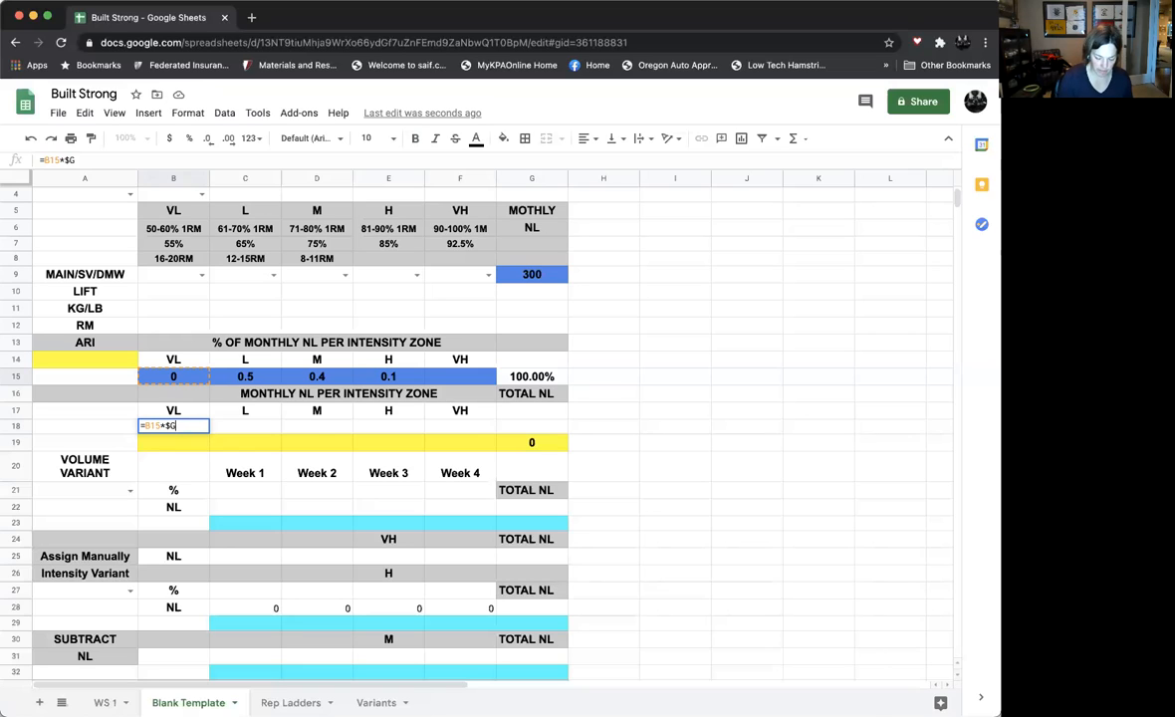
type("$")
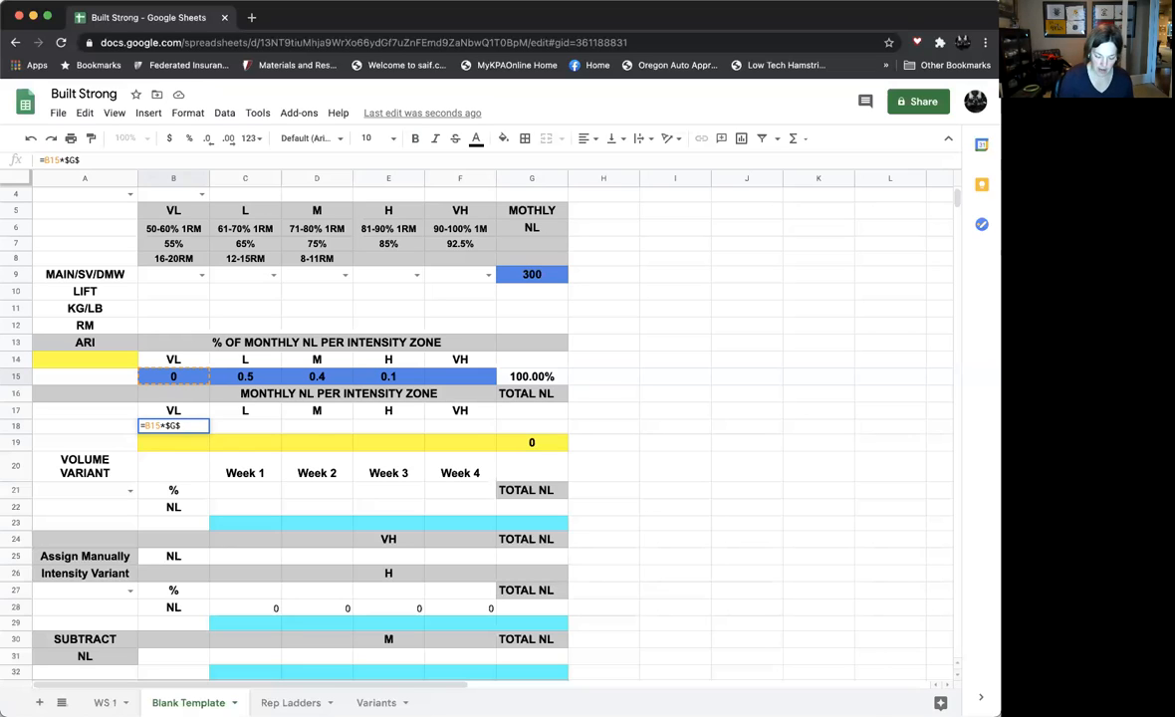
type("(")
key("BackSpace")
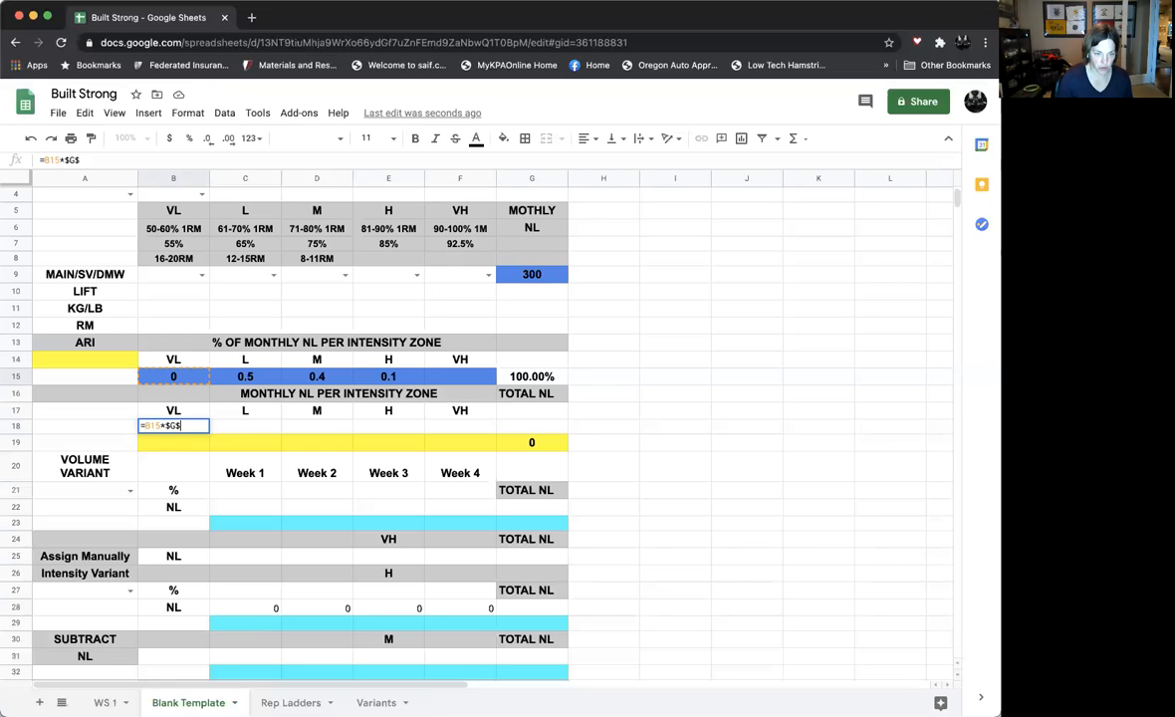
type("9")
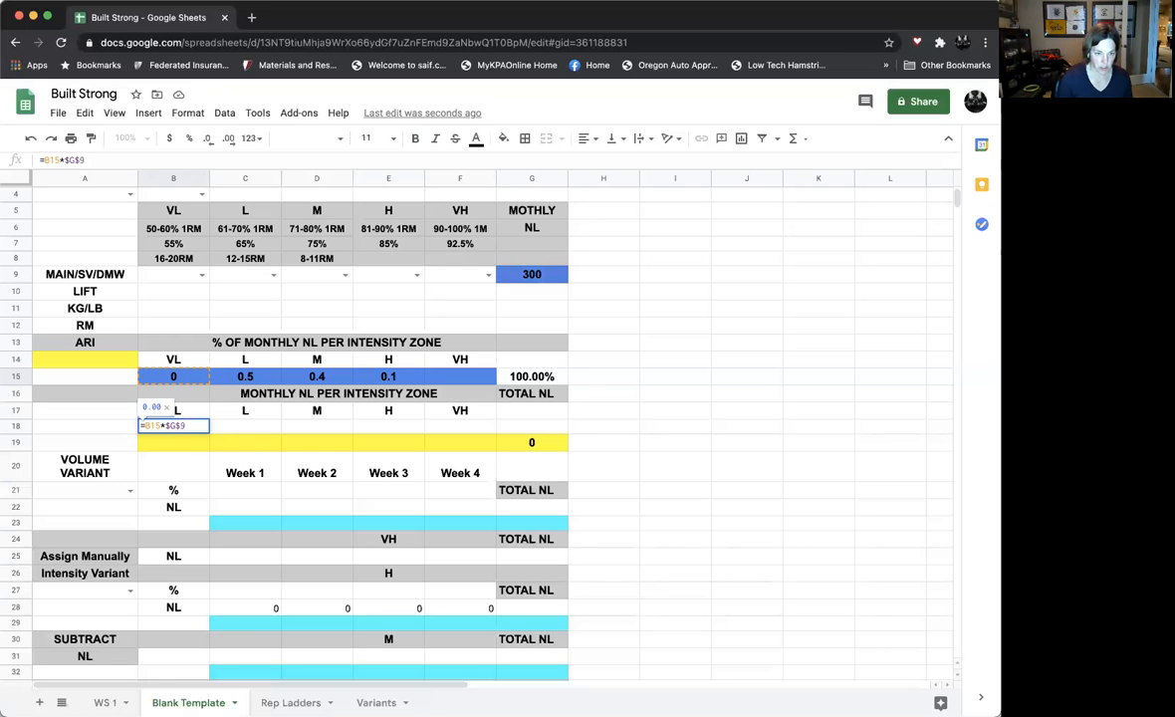
key("Return")
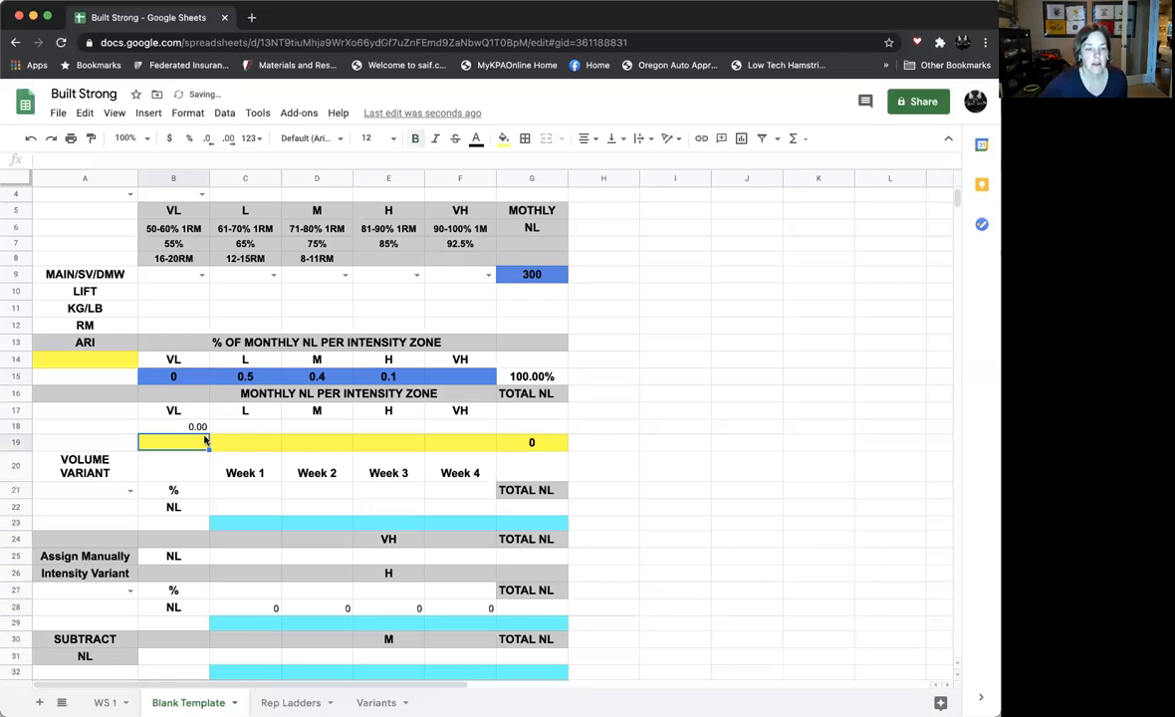
Copy the VL formula in B18 across the L, M, H and VH zones in C18:F18
left_click(197, 430)
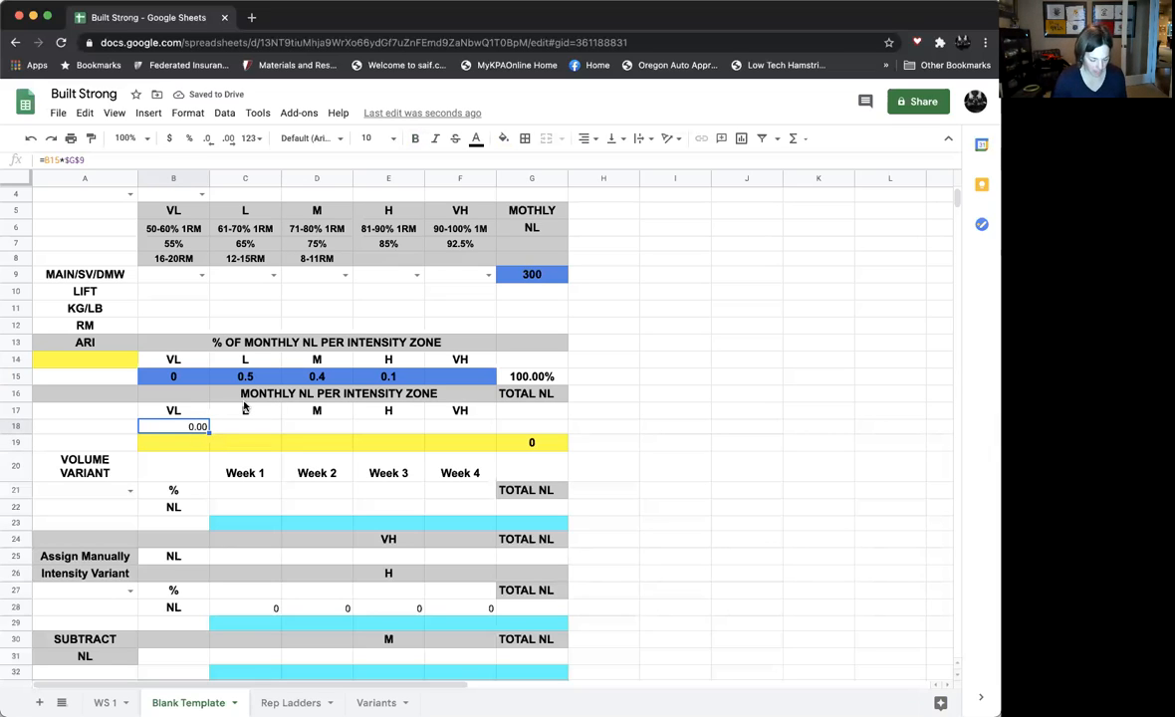
key("ctrl+c")
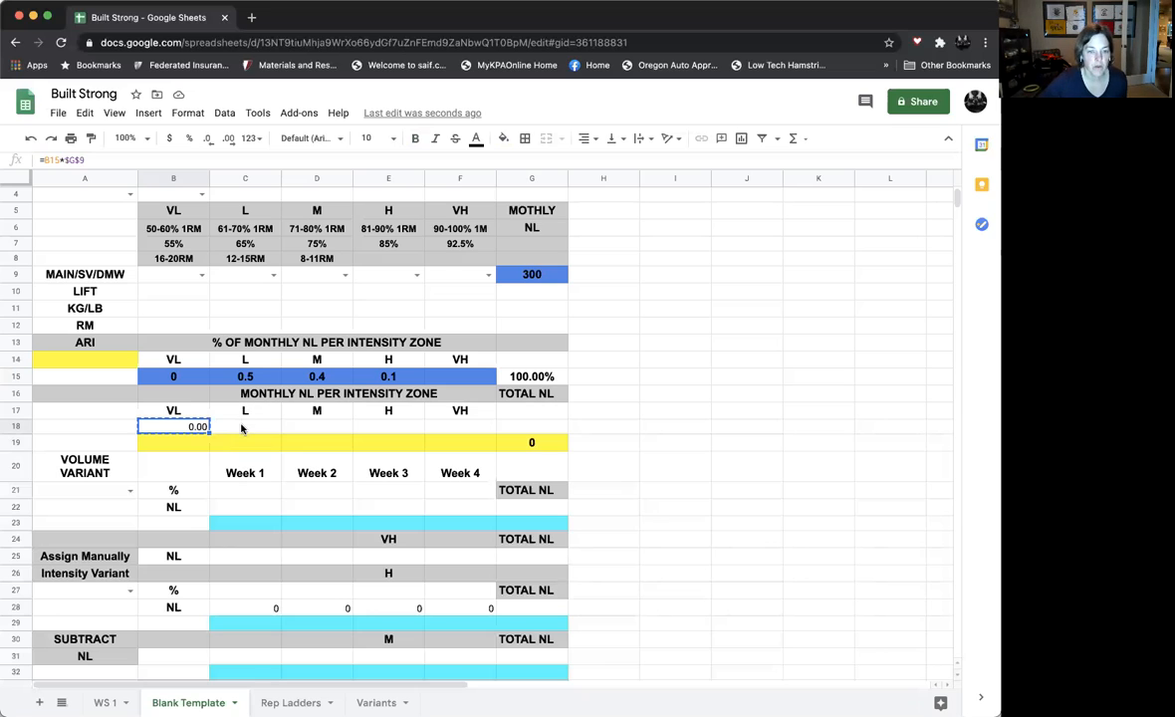
left_click_drag(242, 428, 430, 434)
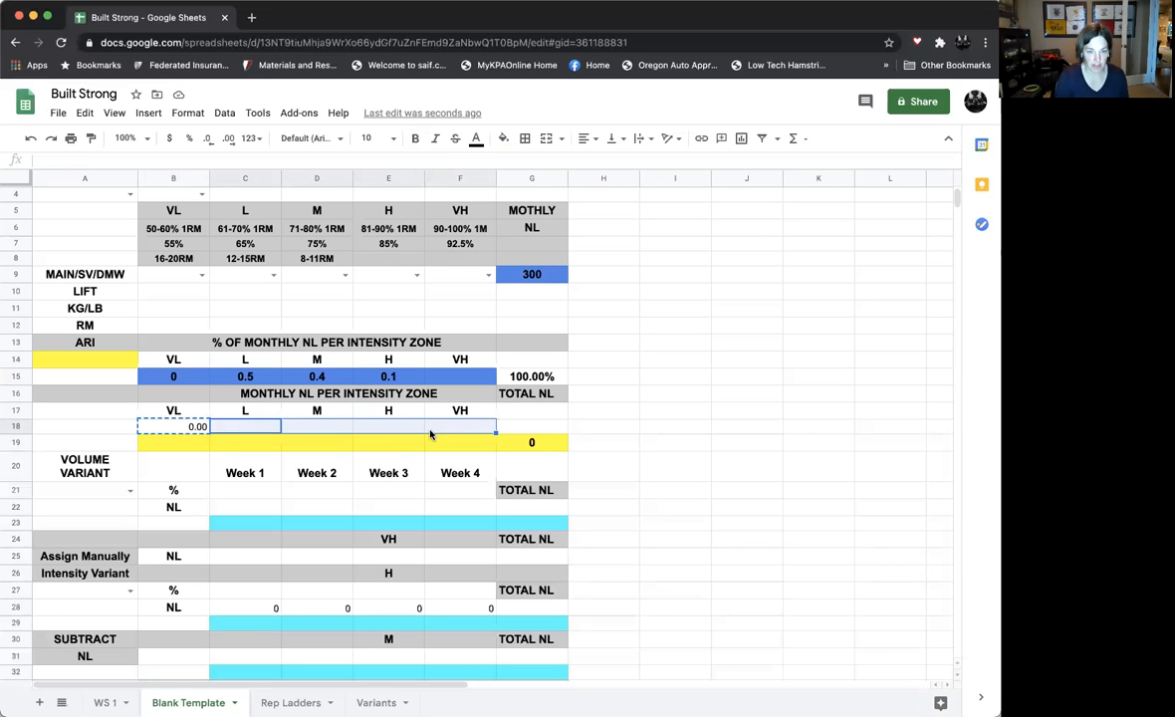
key("ctrl+v")
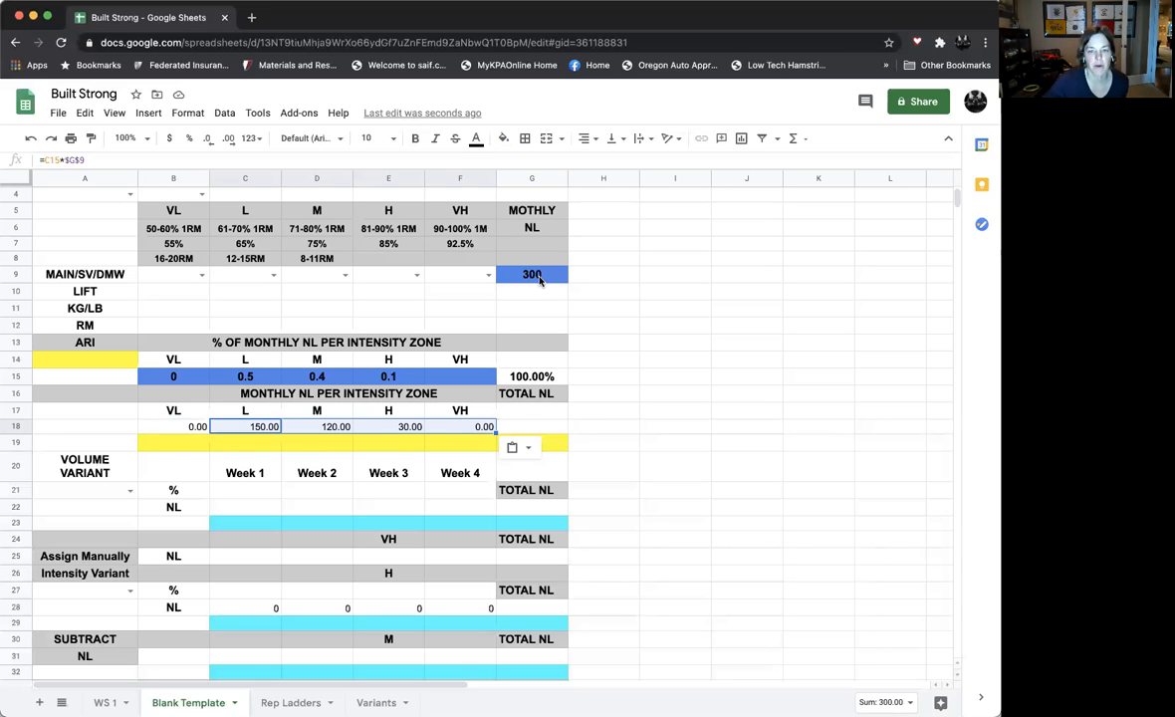
Fill the yellow monthly NL row 19 with 0 for VL, 150 for L, 120 for M and 30 for H
left_click(193, 448)
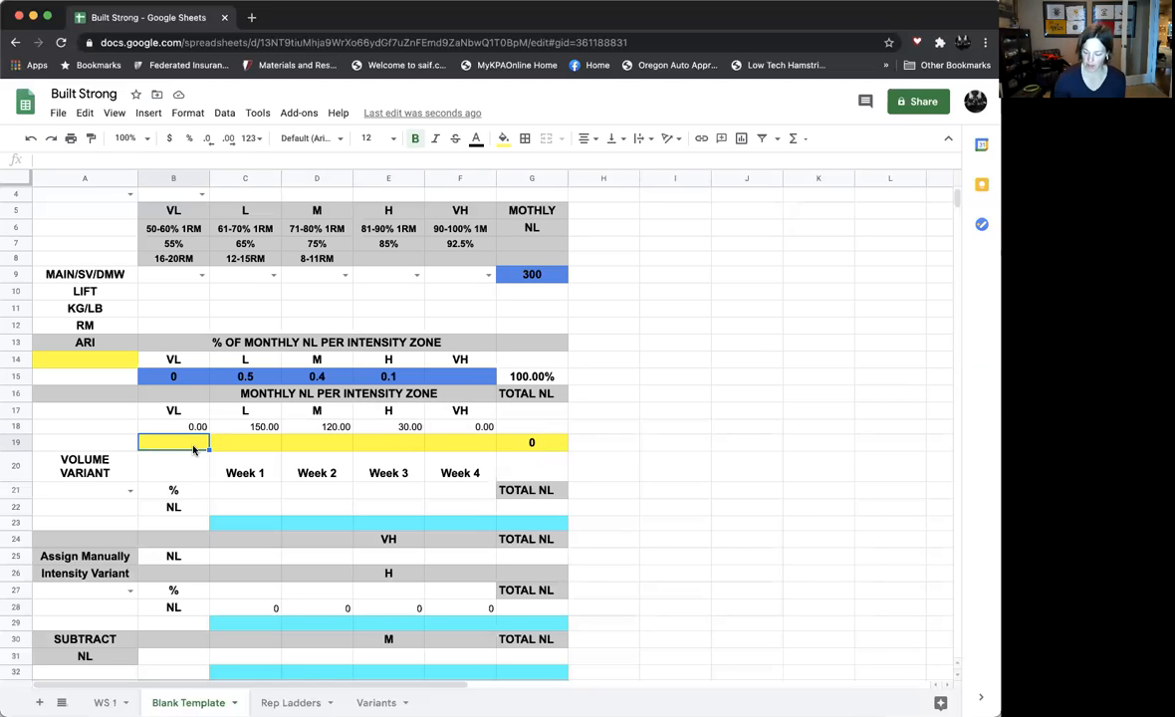
type("0")
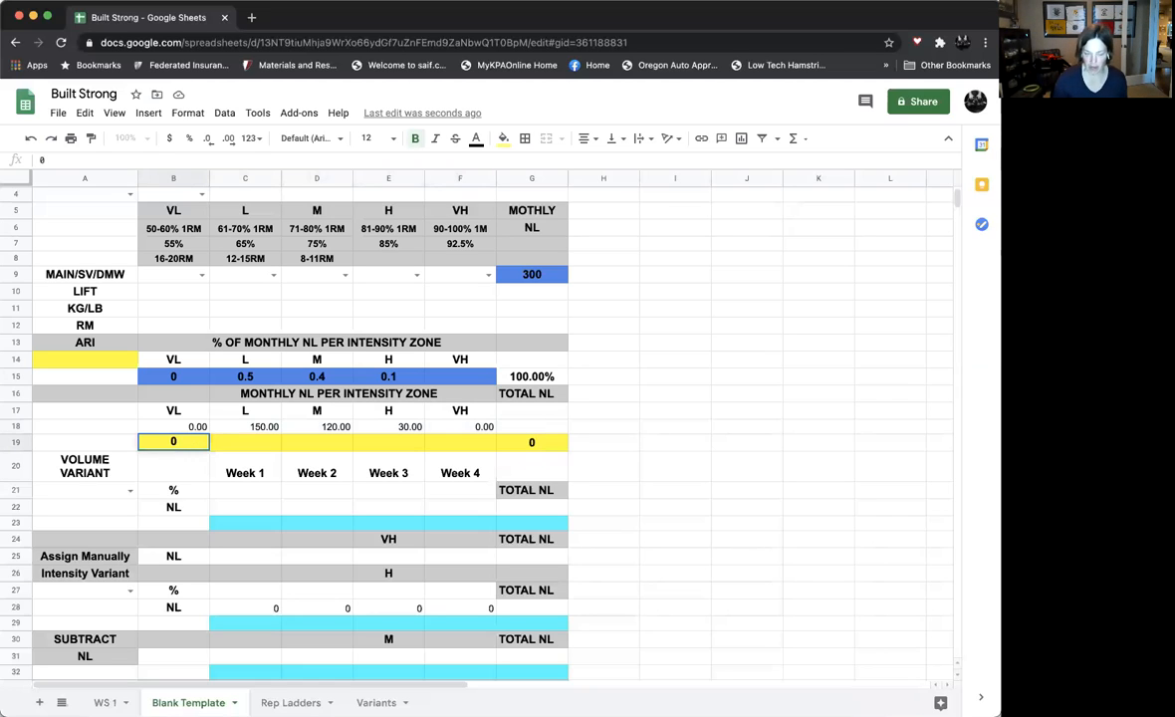
key("Tab")
type("150")
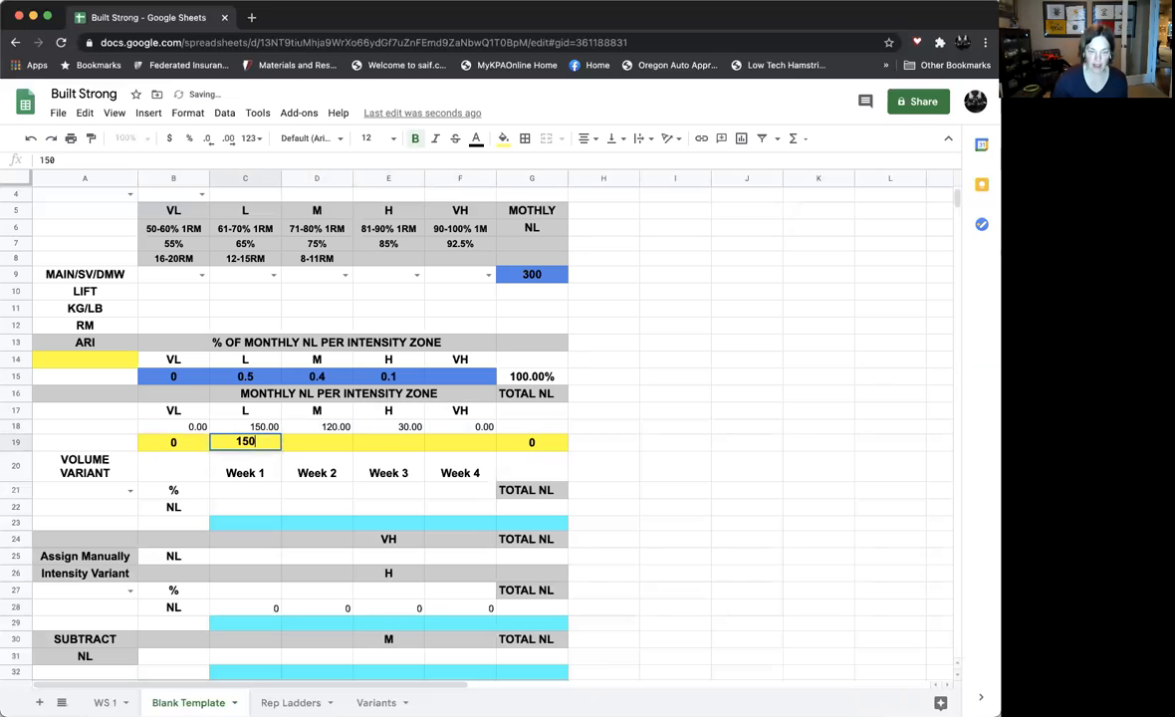
key("Tab")
type("120")
key("Tab")
type("30")
key("Tab")
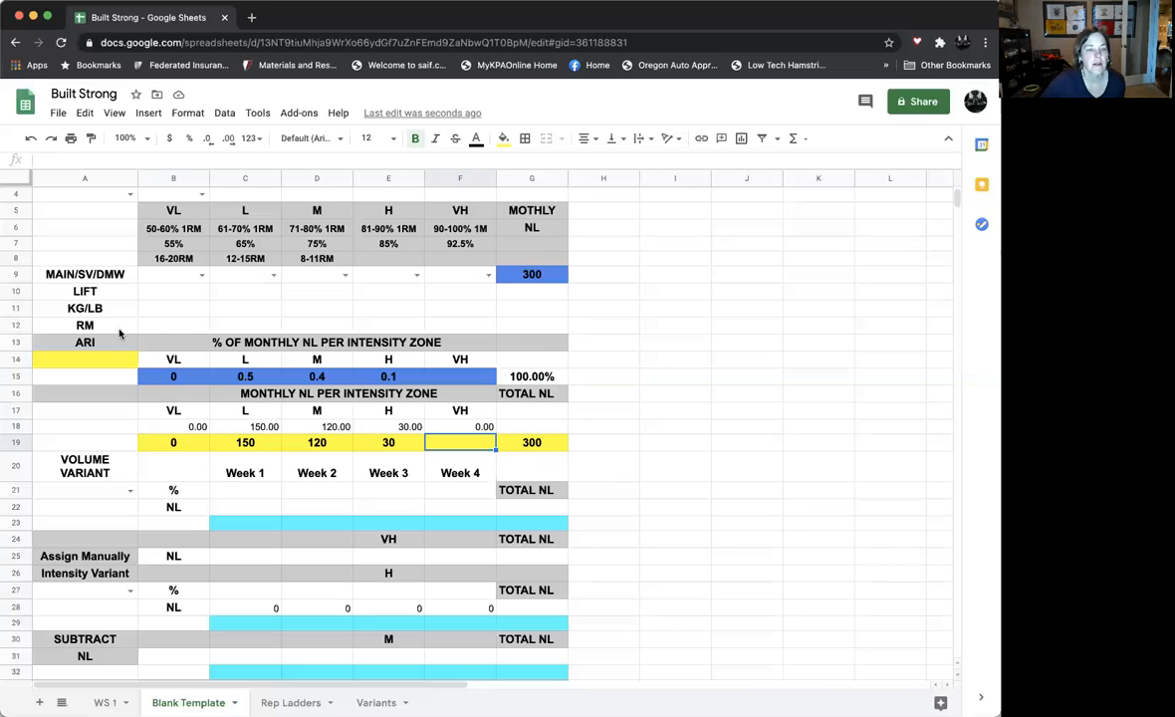
Examine the ARI formula in A14 of the WS 1 sheet and return to the ARI cell in Blank Template
left_click(68, 363)
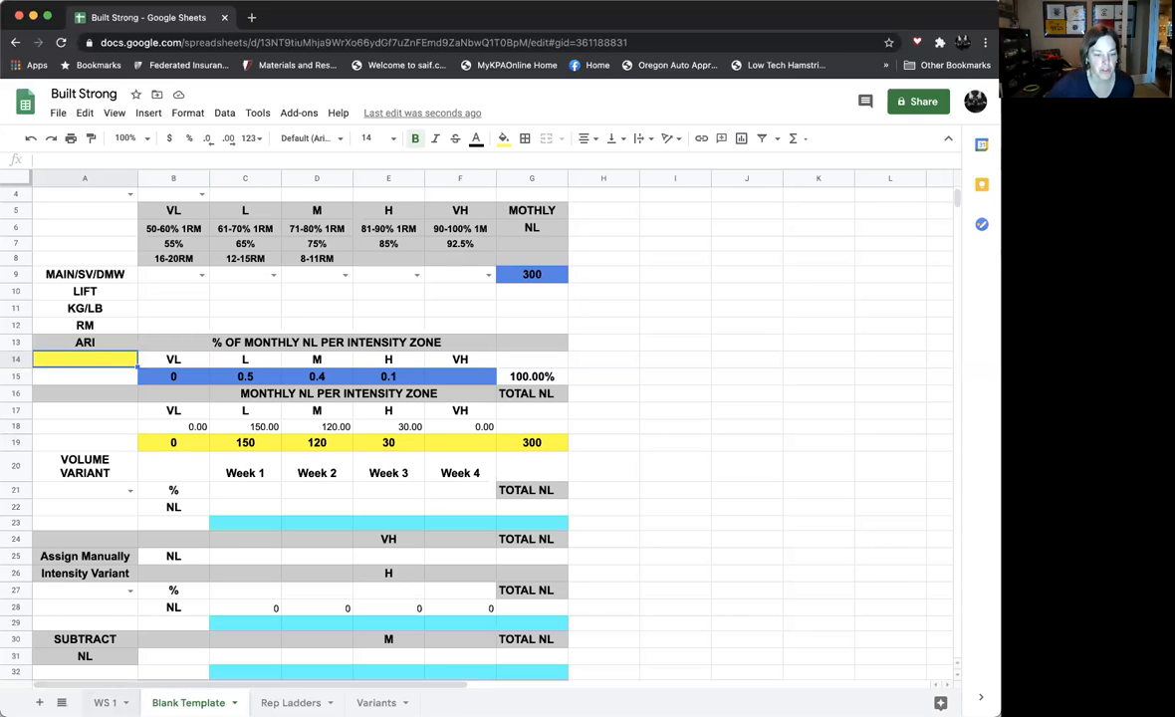
left_click(104, 702)
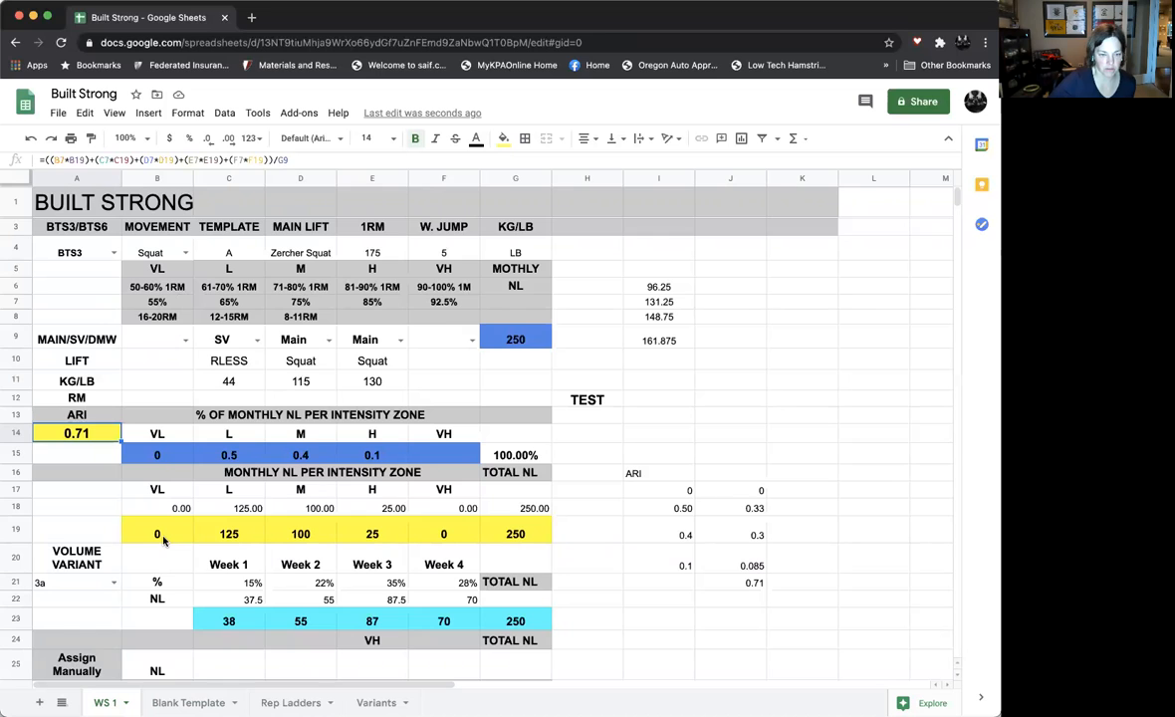
left_click(183, 703)
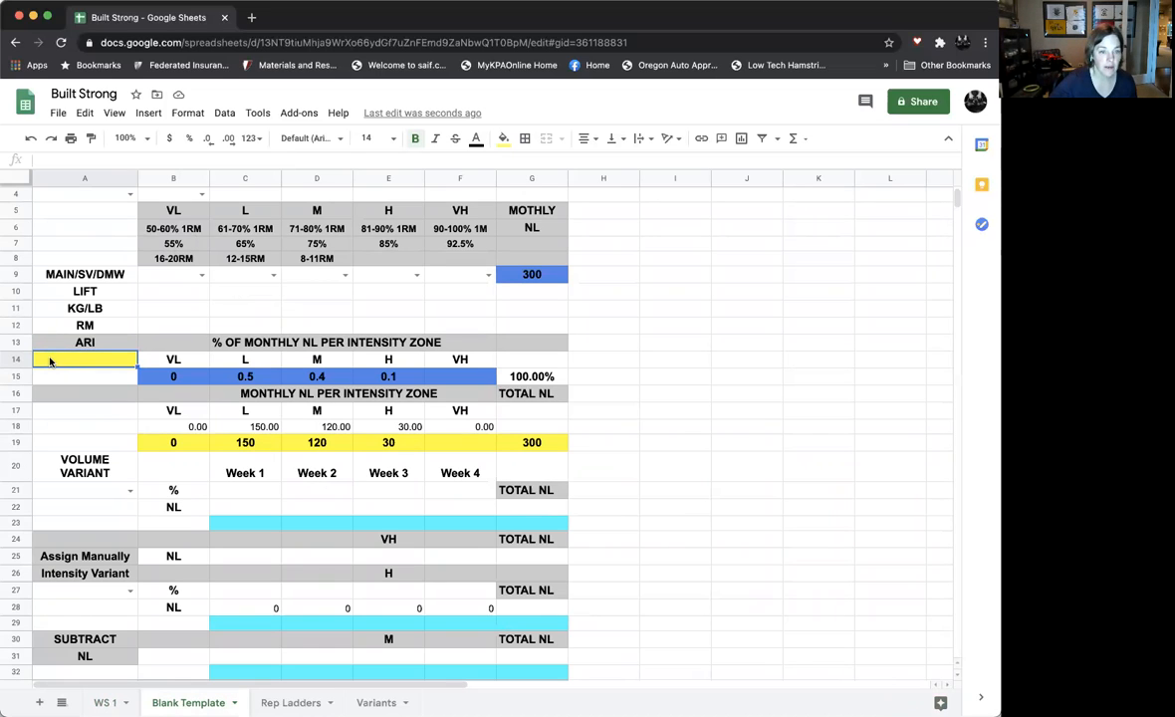
Start the ARI formula in A14 with the VL zone product, =(B7*B19)
type("=")
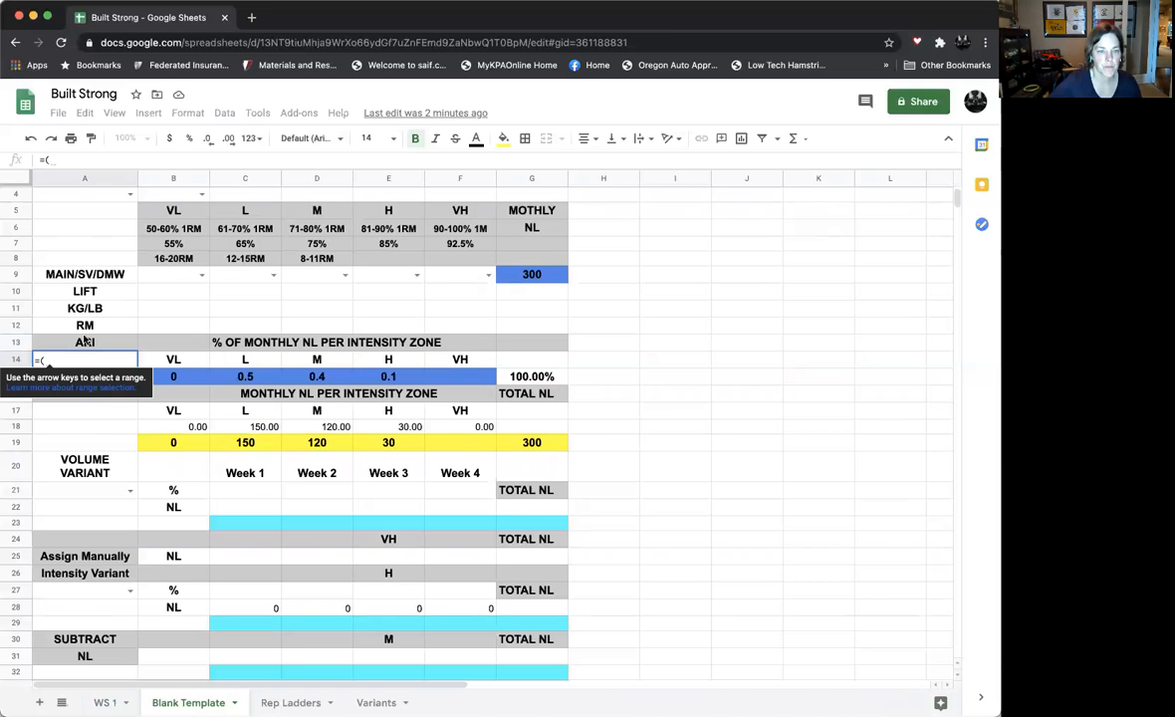
type("(")
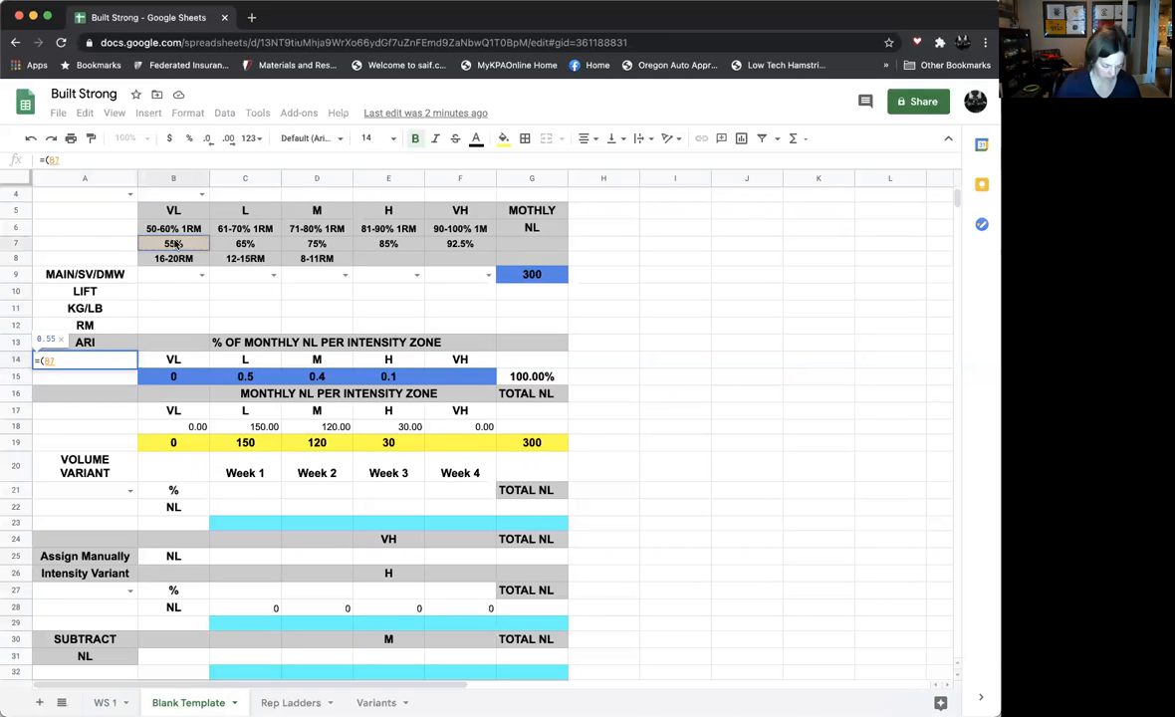
left_click(173, 244)
type("*")
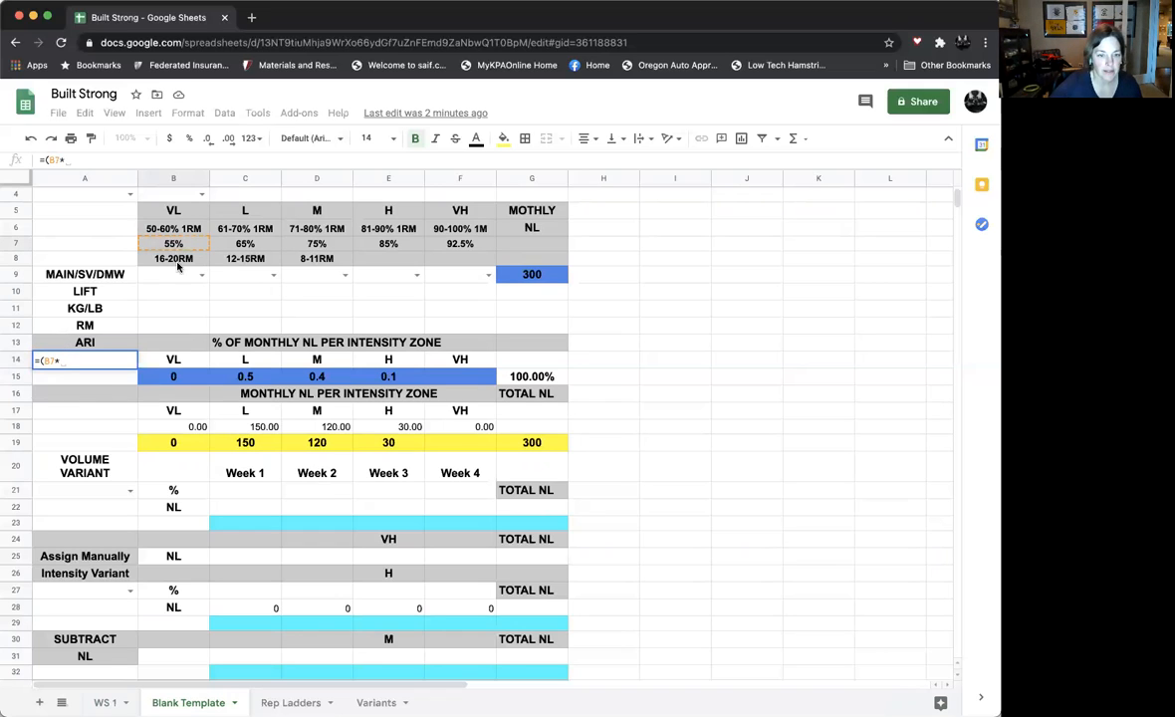
left_click(173, 444)
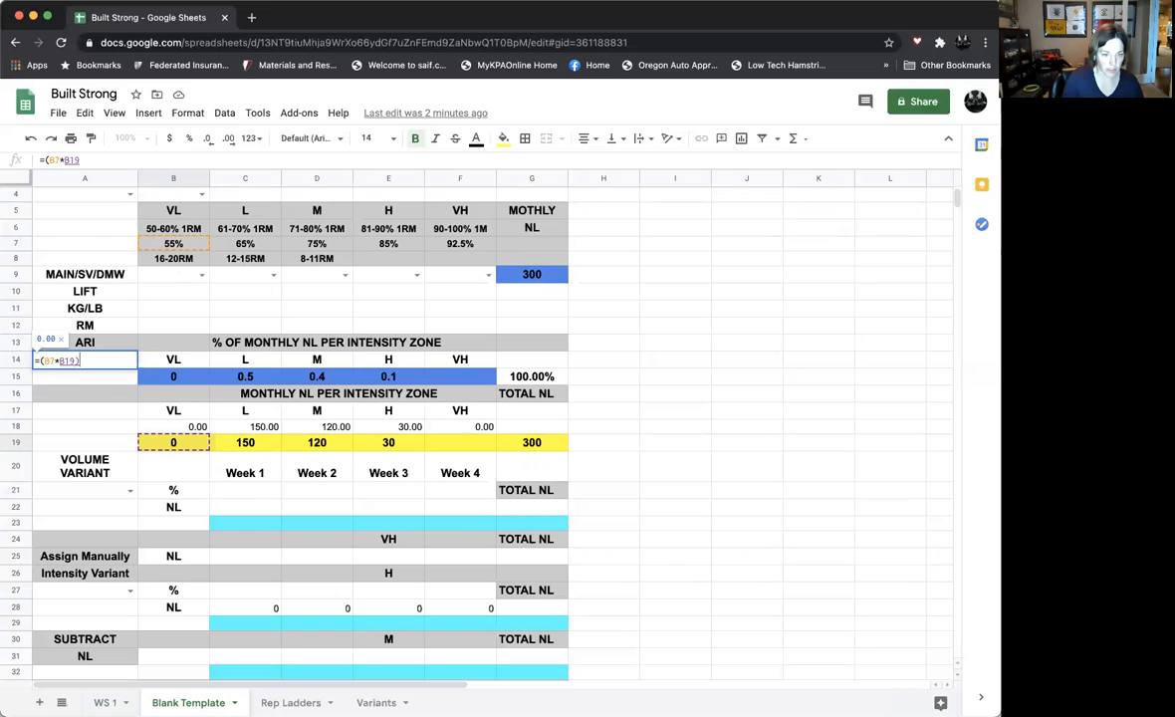
type(")+")
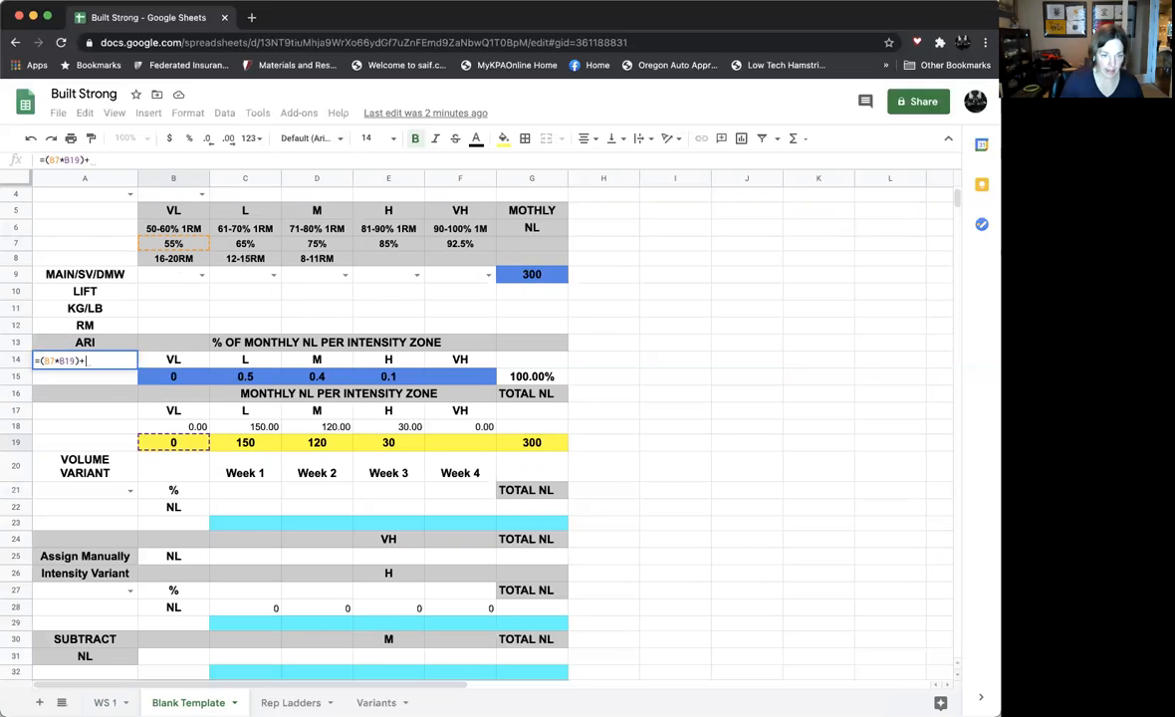
Add the L zone product +(C7*C19), including its opening parenthesis, to the ARI formula in A14
left_click(258, 244)
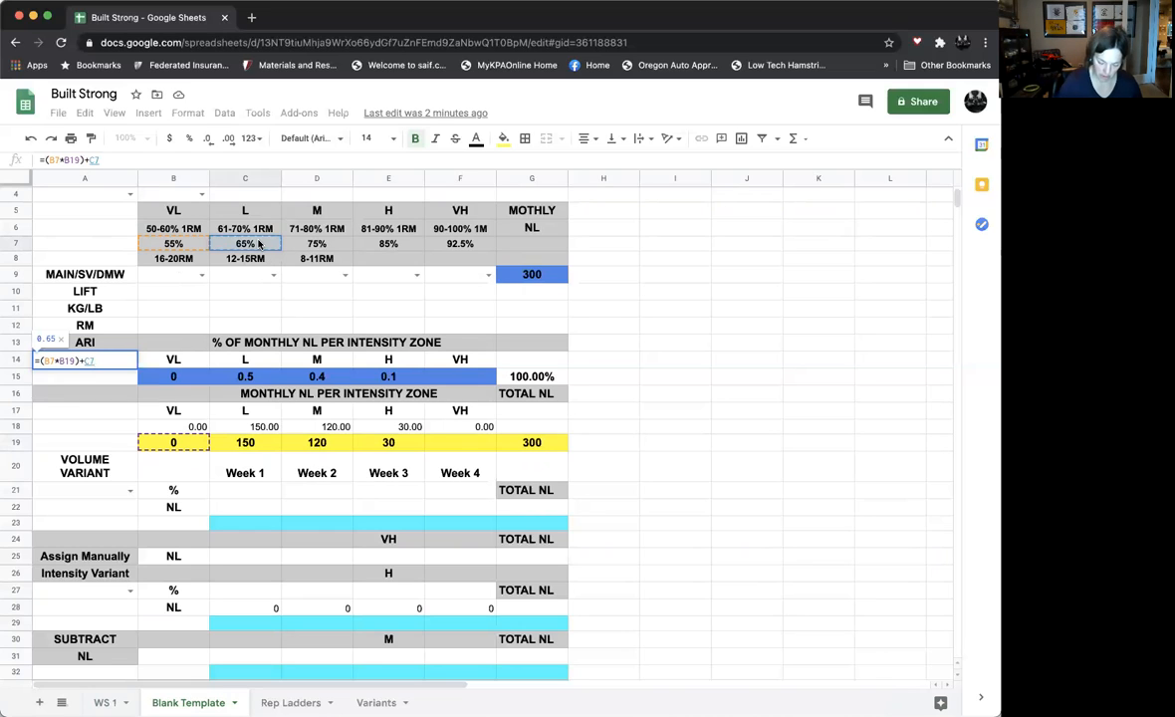
key("BackSpace")
key("BackSpace")
type("(")
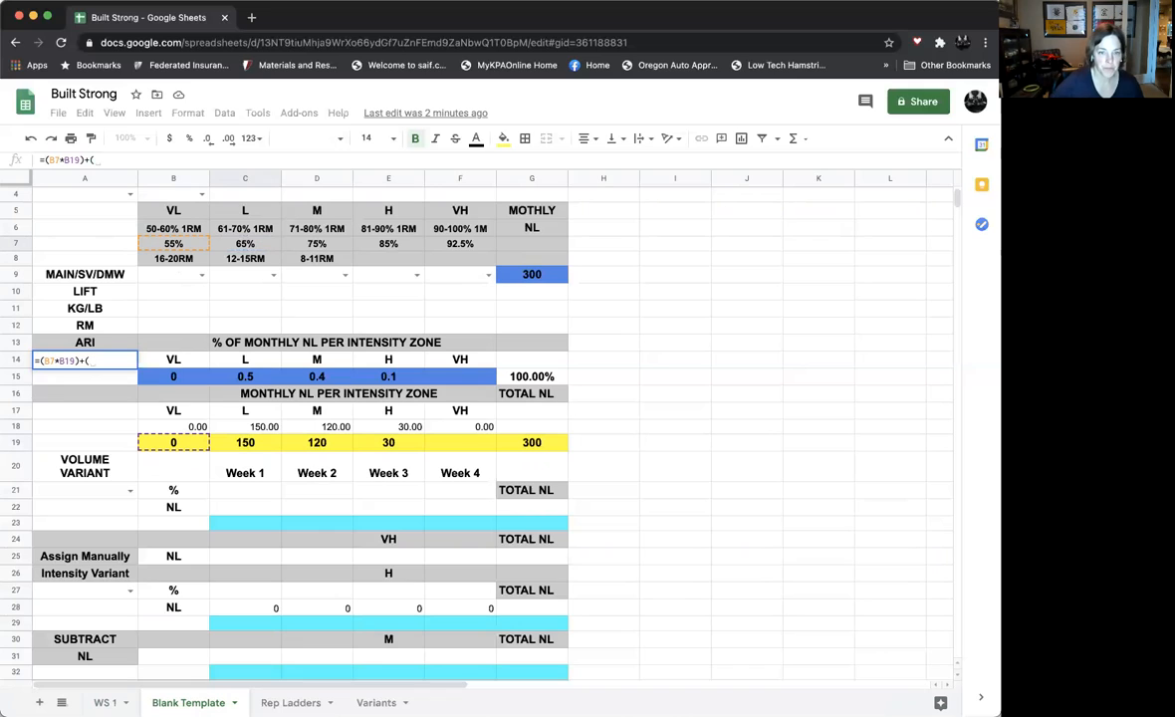
left_click(253, 245)
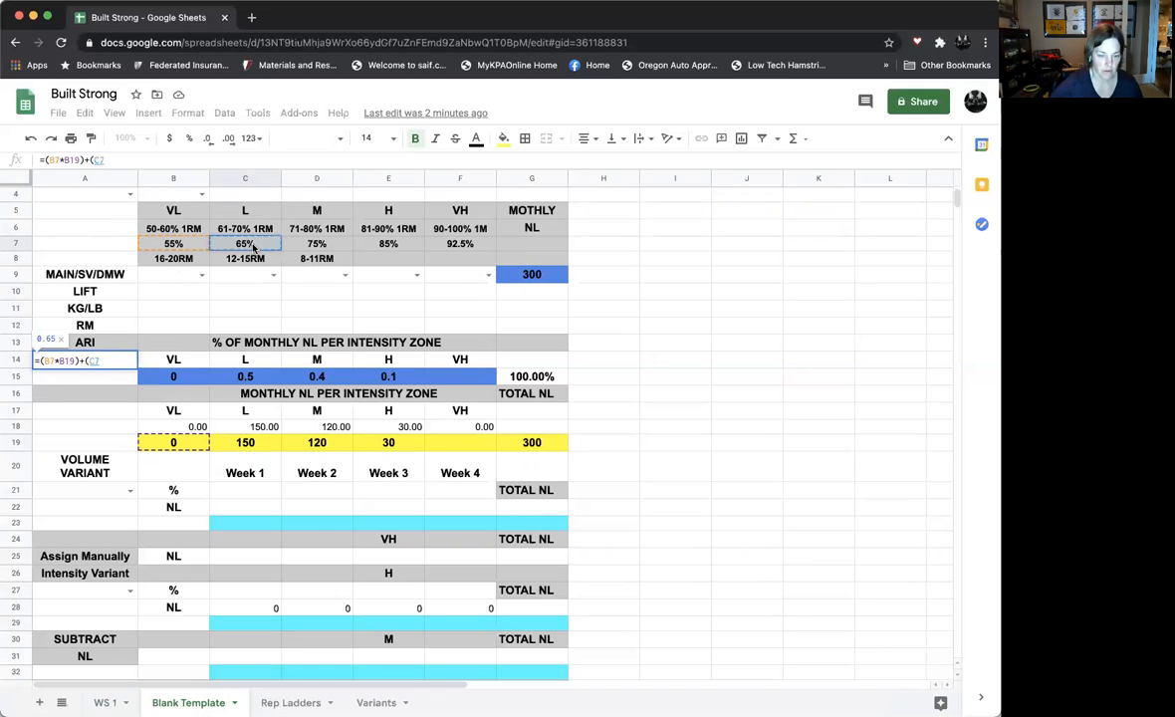
type("*")
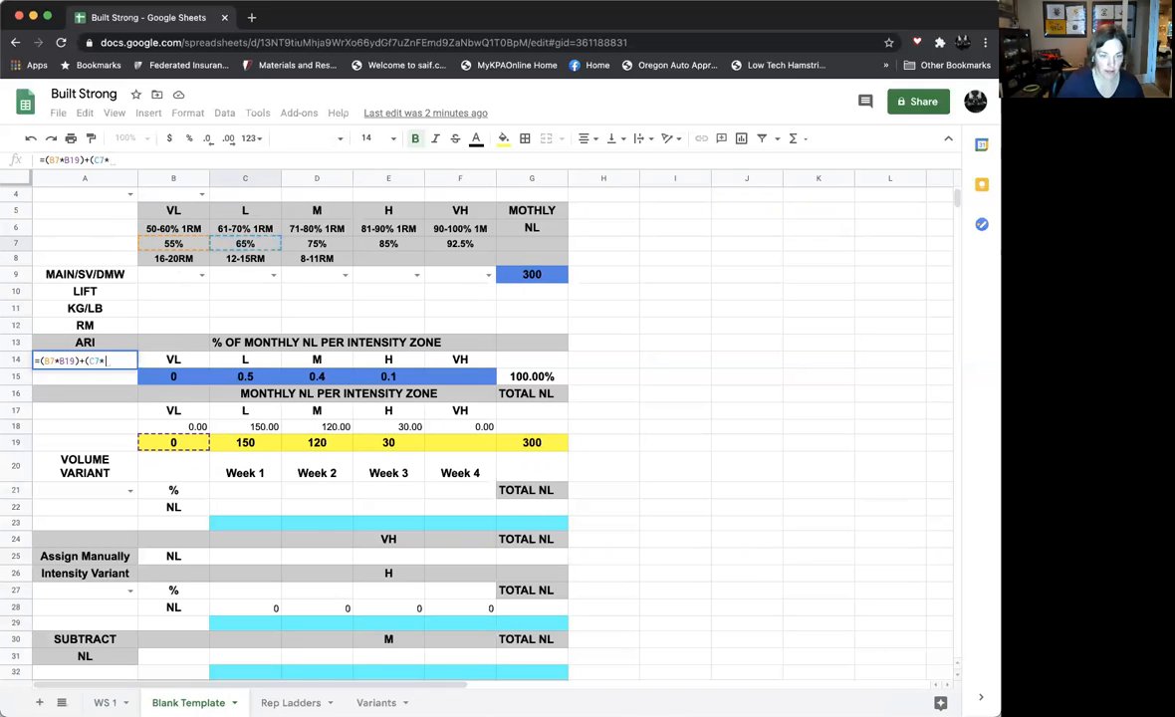
left_click(252, 444)
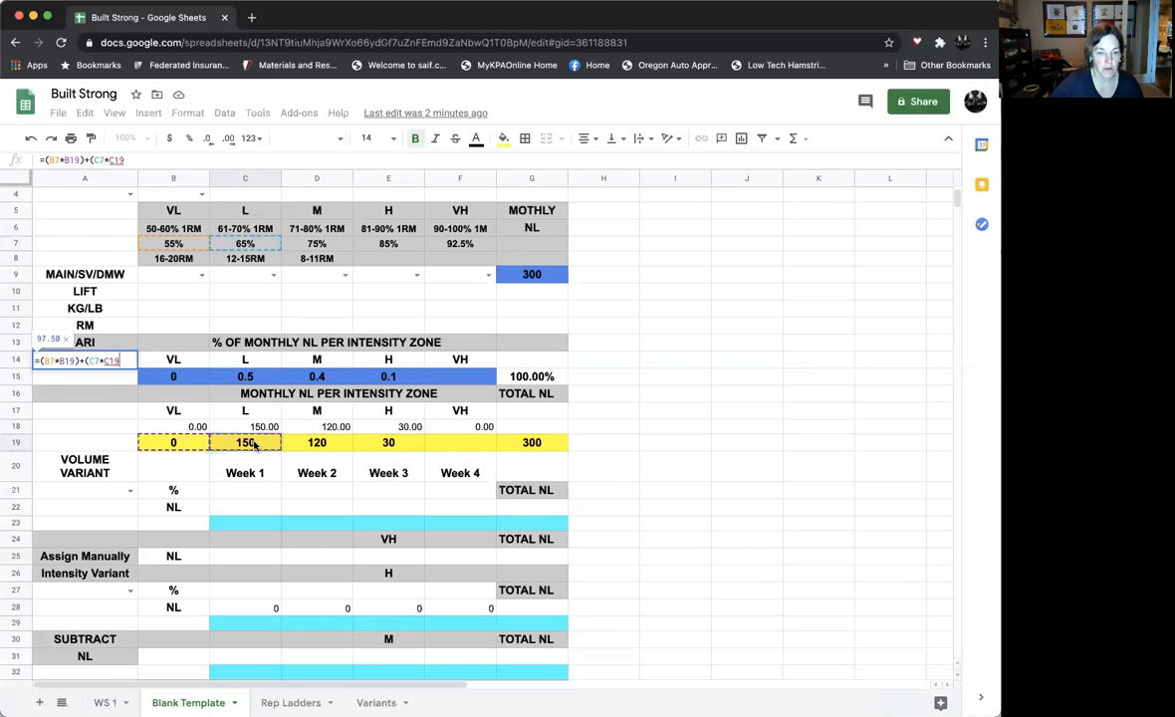
type(")")
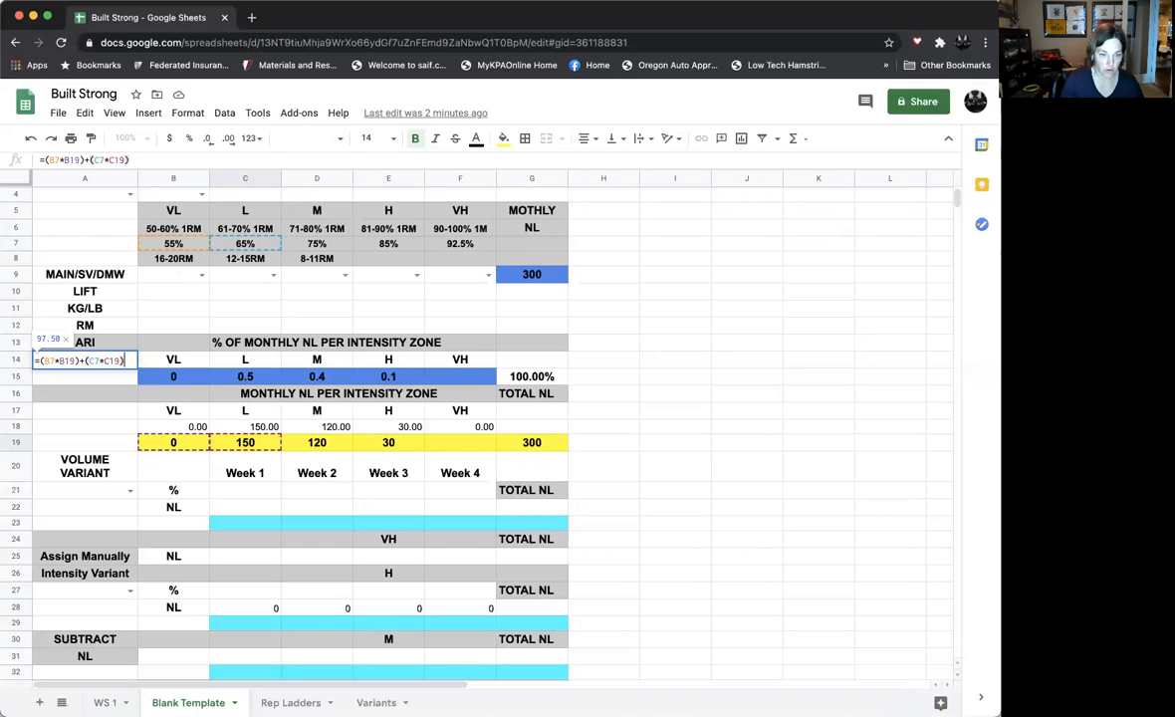
type("+")
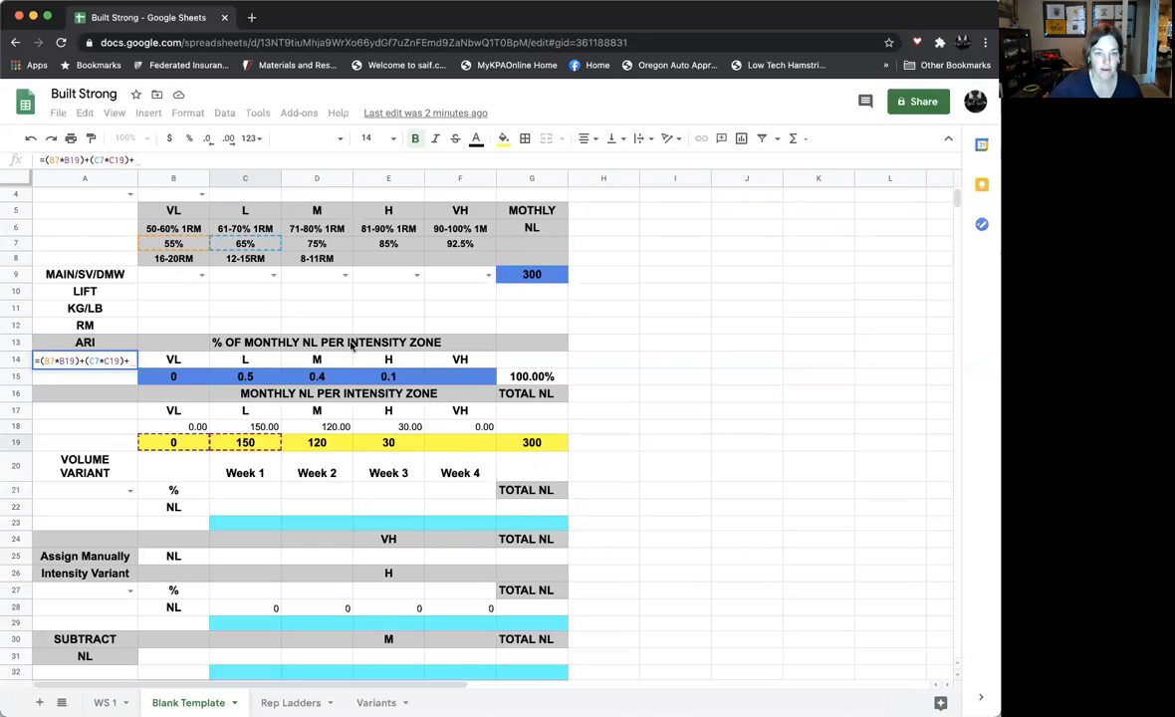
type("(")
Extend the ARI formula in A14 with the M zone's intensity times its monthly NL, +(D7*D19)
left_click(323, 248)
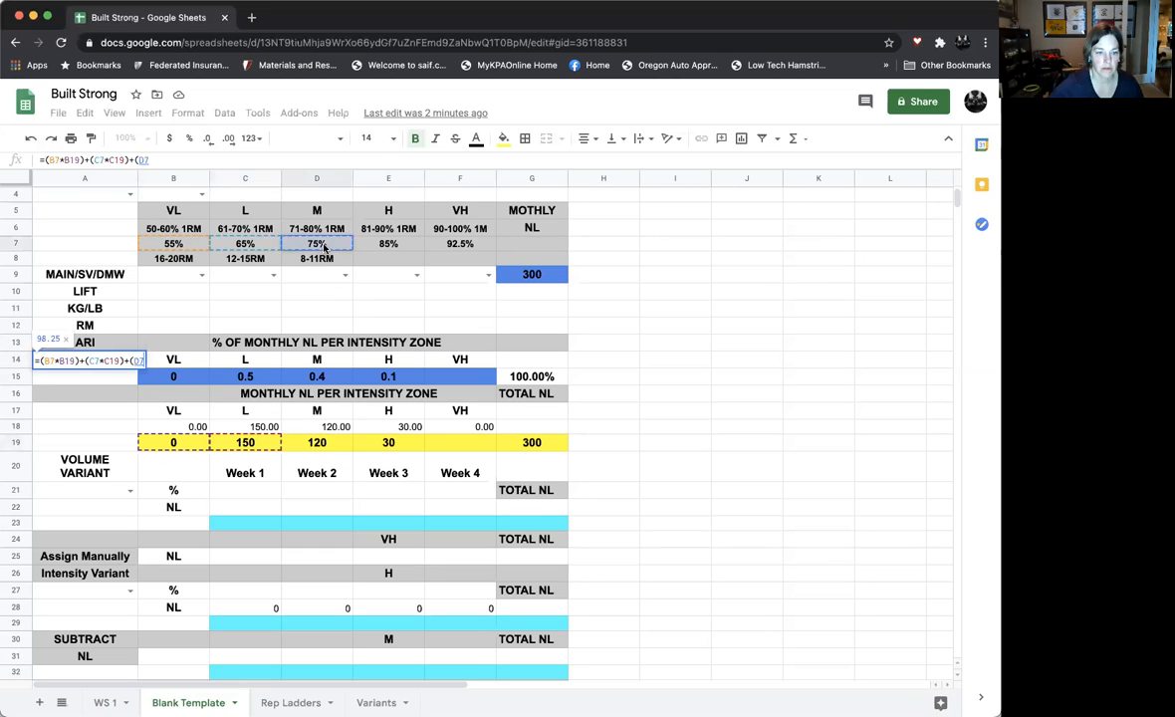
type("*")
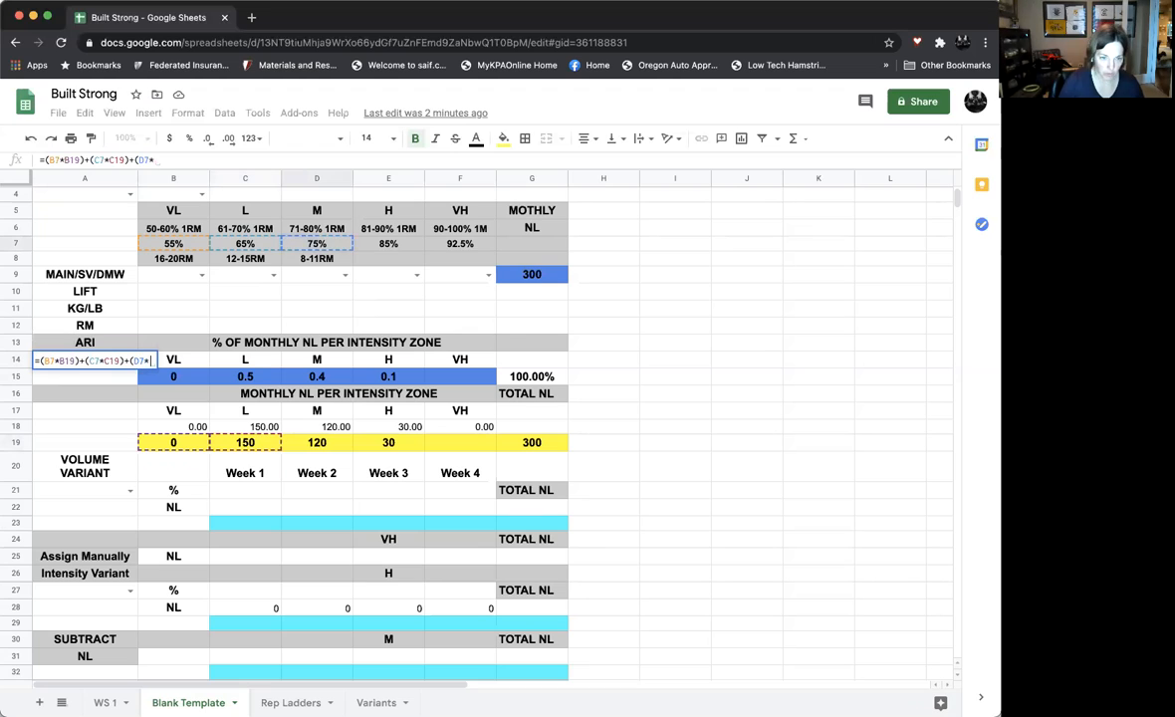
left_click(325, 440)
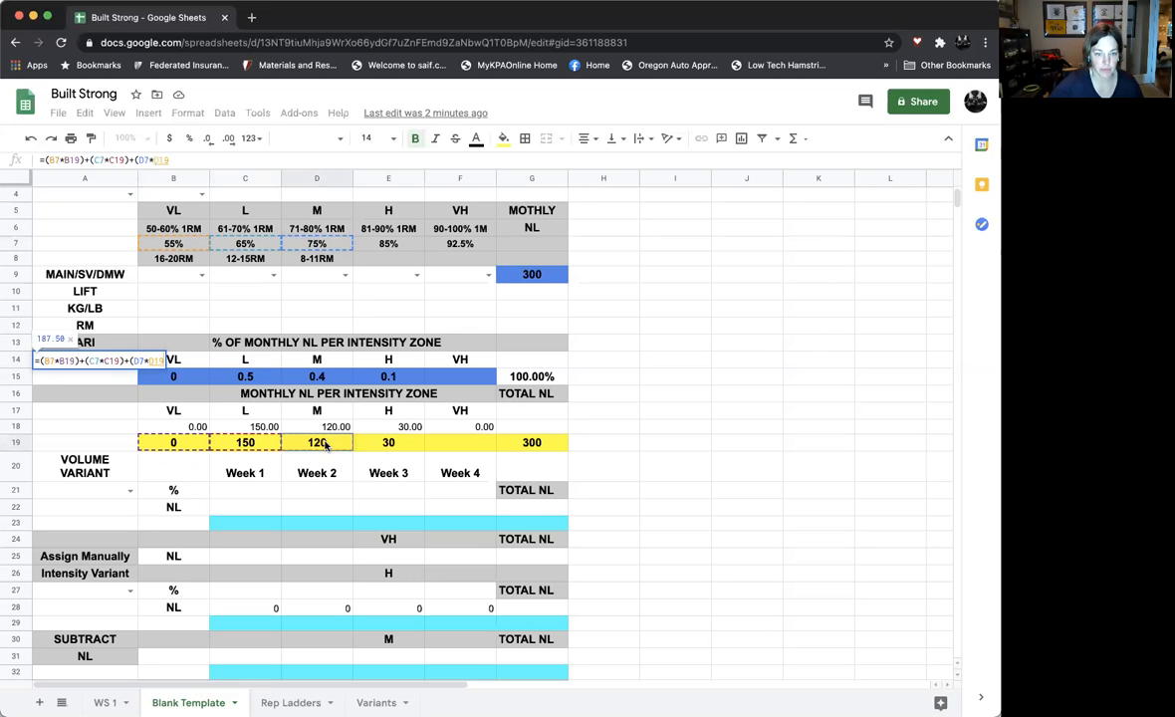
type(")")
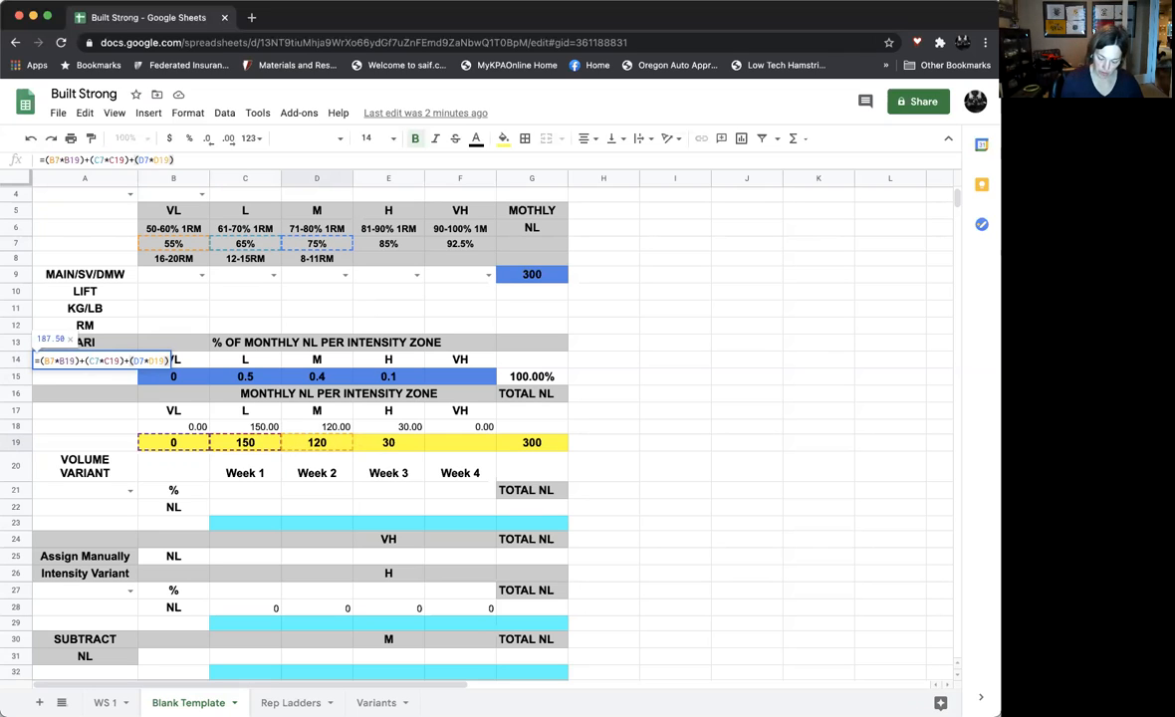
type("+")
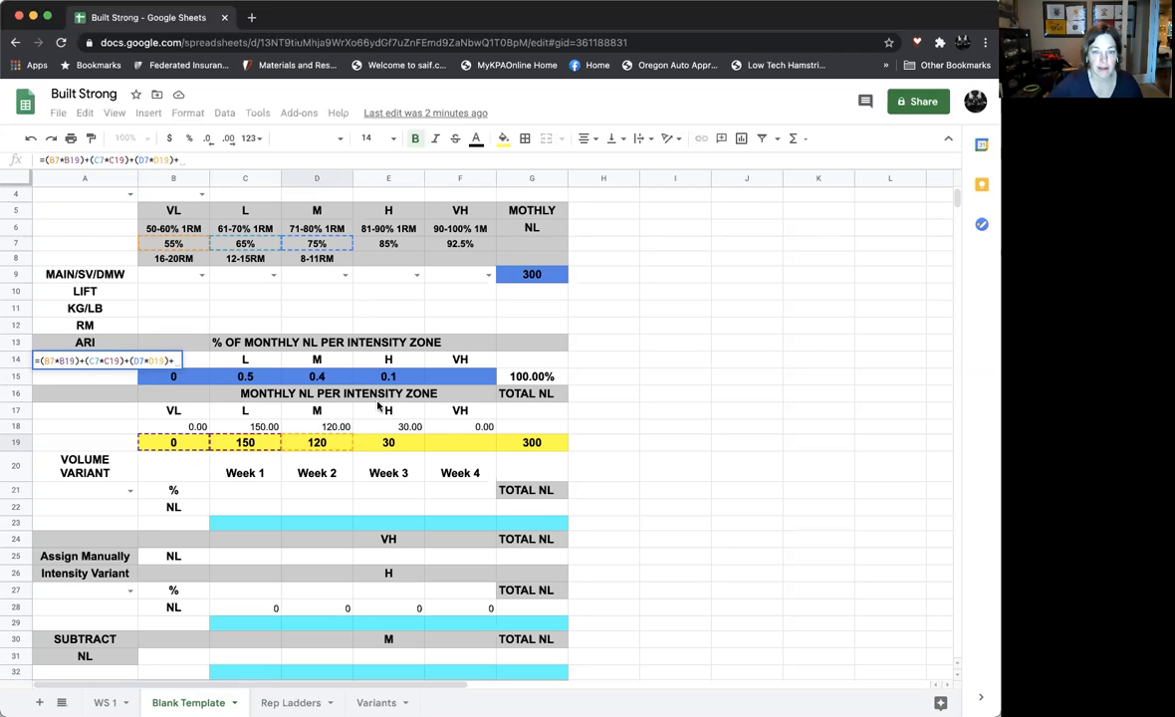
type("(")
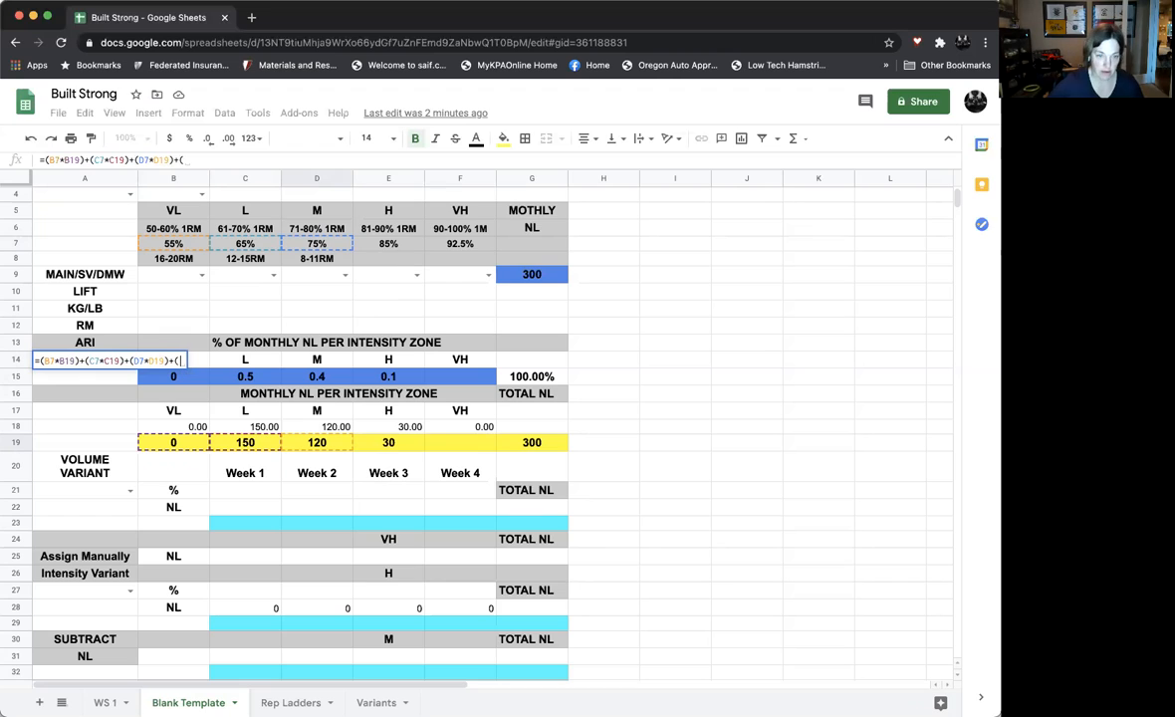
Extend the ARI formula in A14 with the H zone's intensity times its monthly NL, +(E7*E19)
left_click(396, 245)
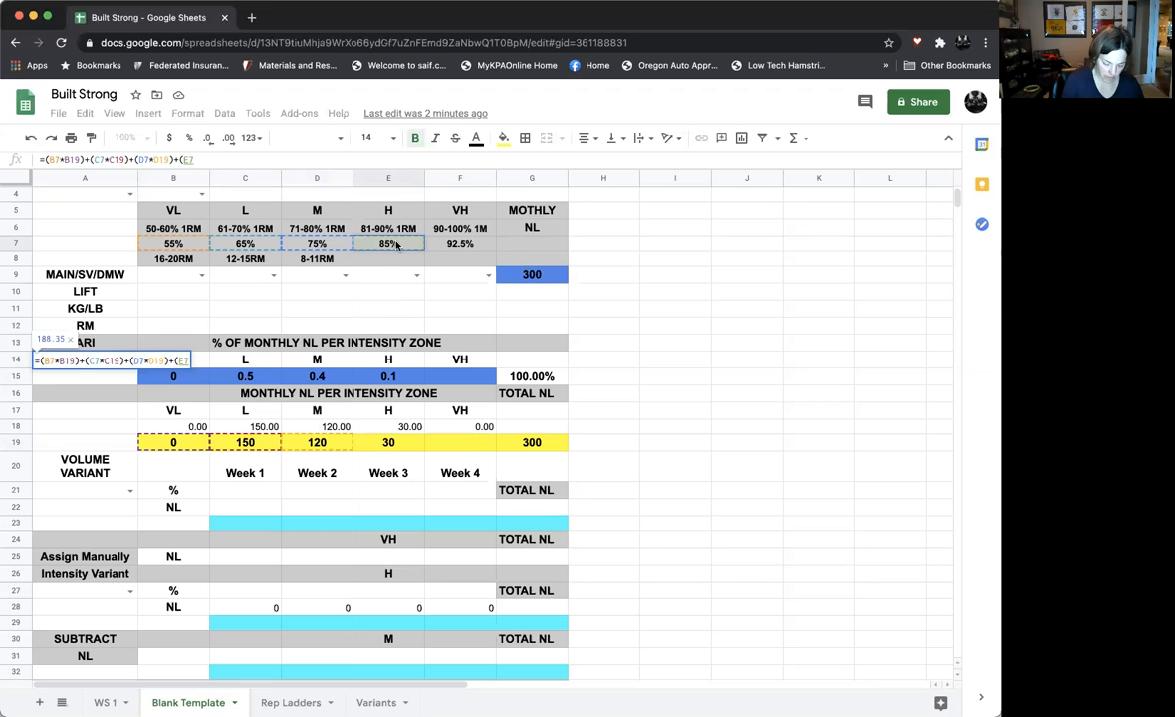
type("*")
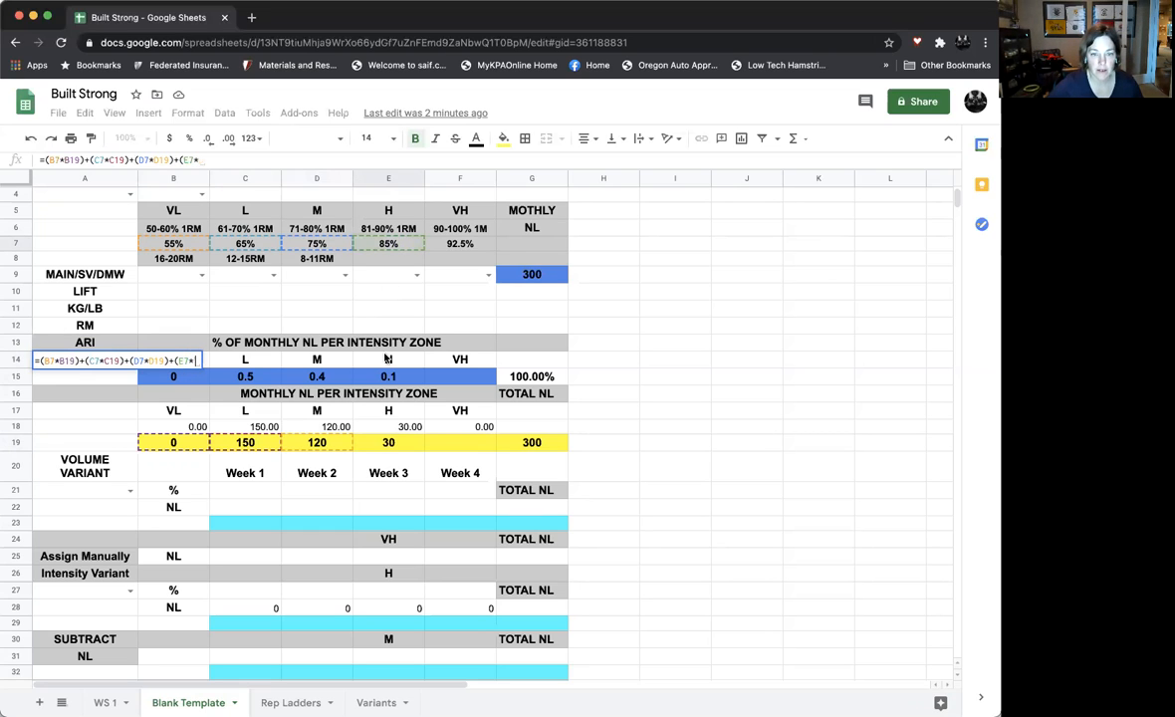
left_click(390, 447)
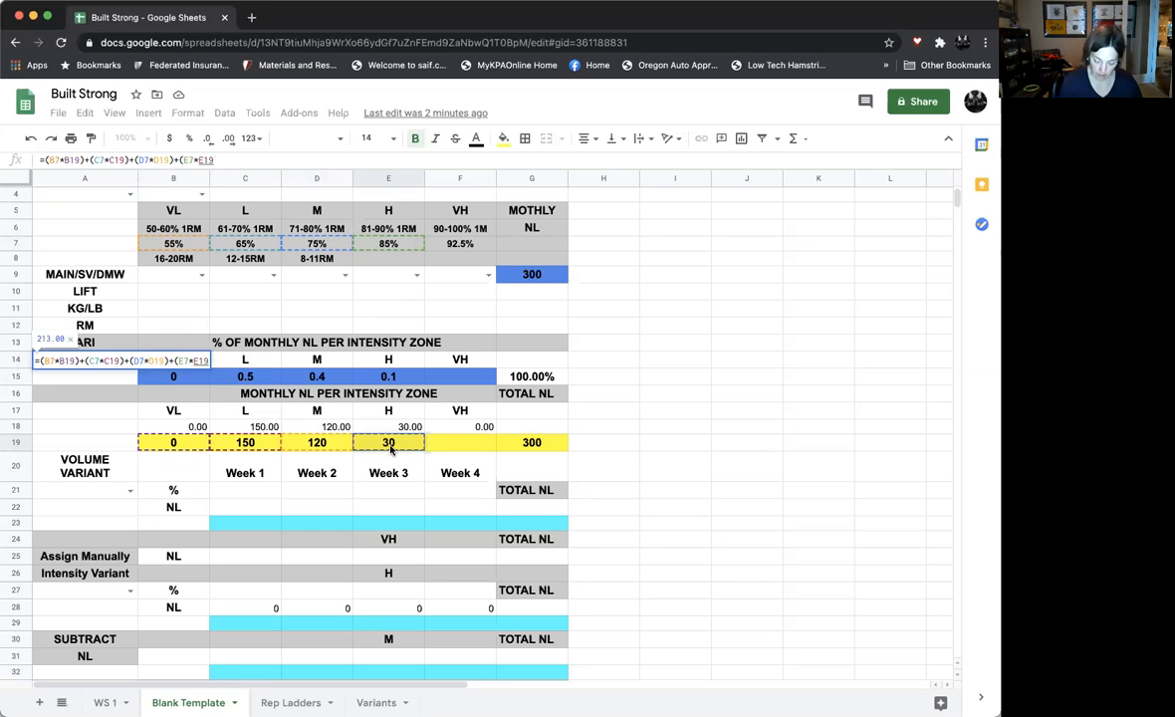
type(")")
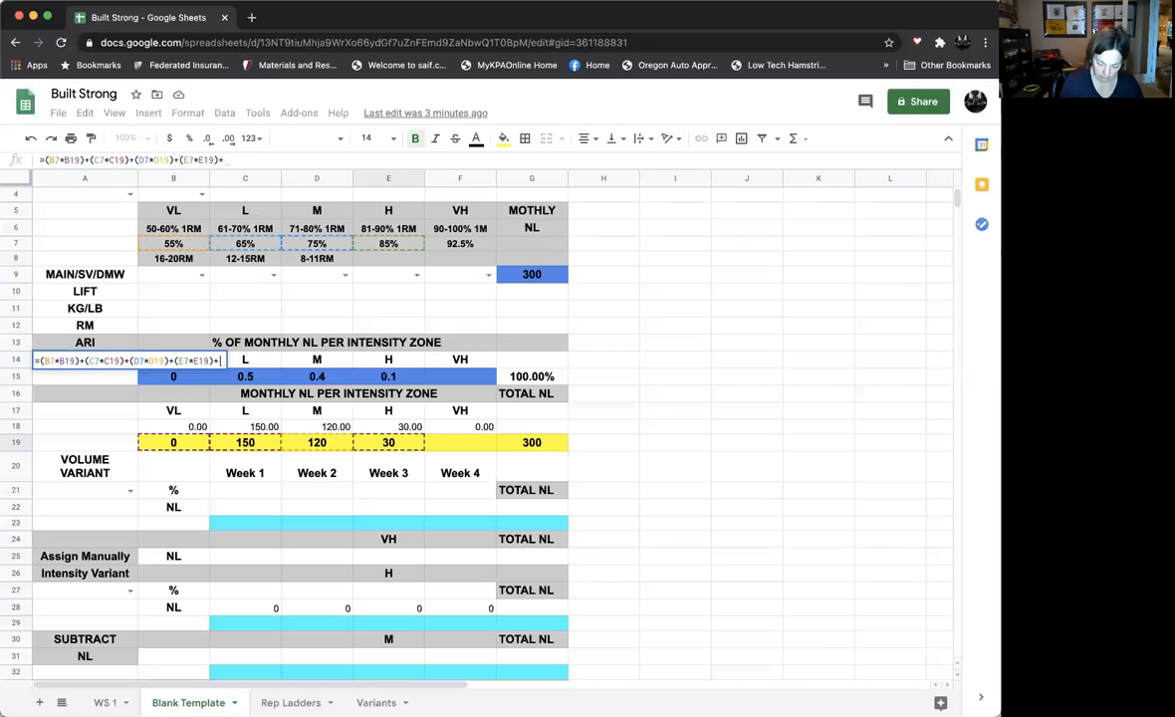
Extend the ARI formula in A14 with the VH zone's intensity times its monthly NL, +(F7*F19)
type("+(")
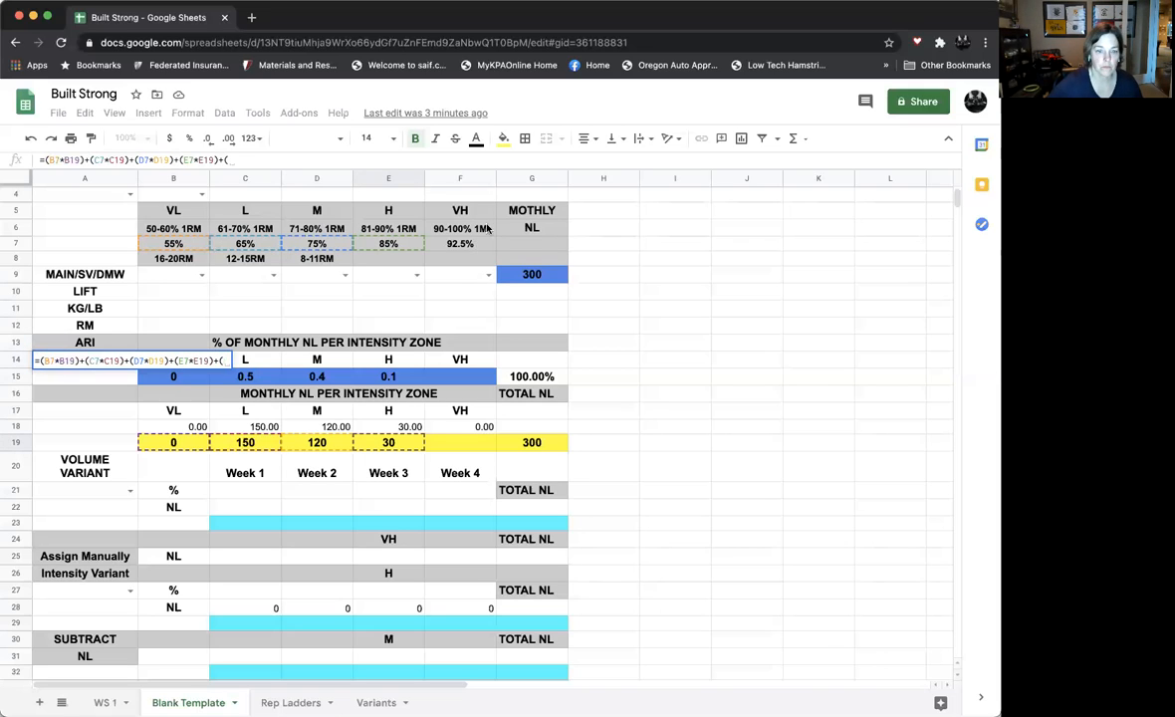
left_click(460, 246)
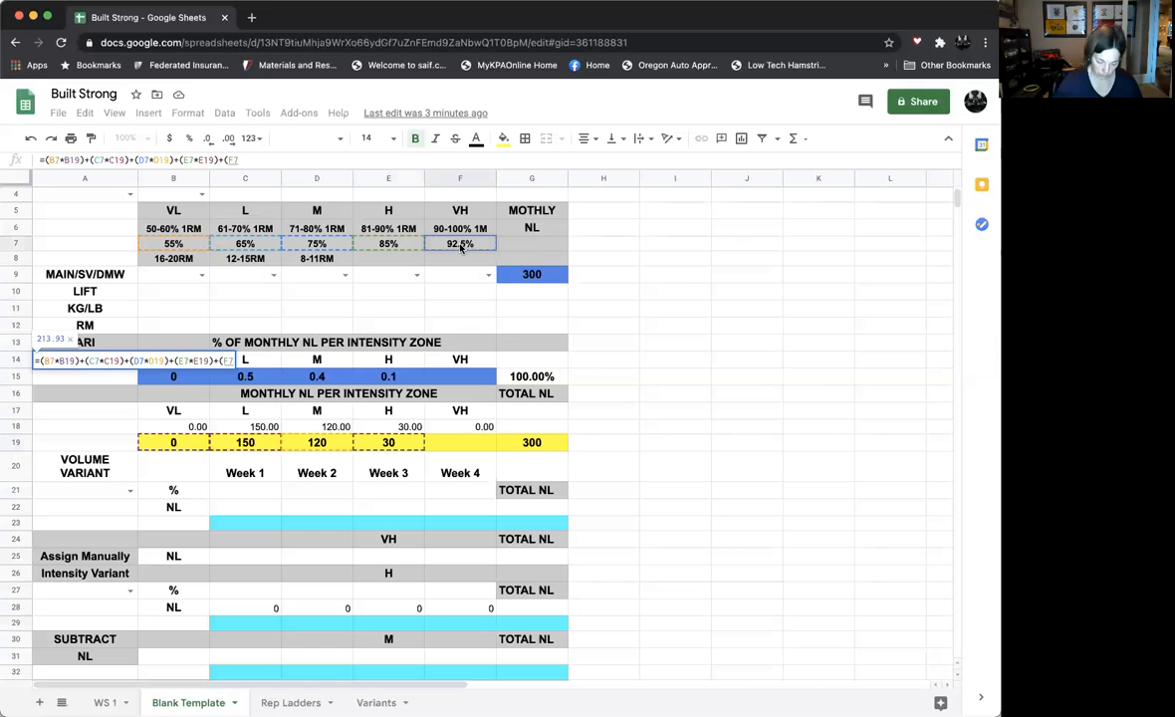
type("*")
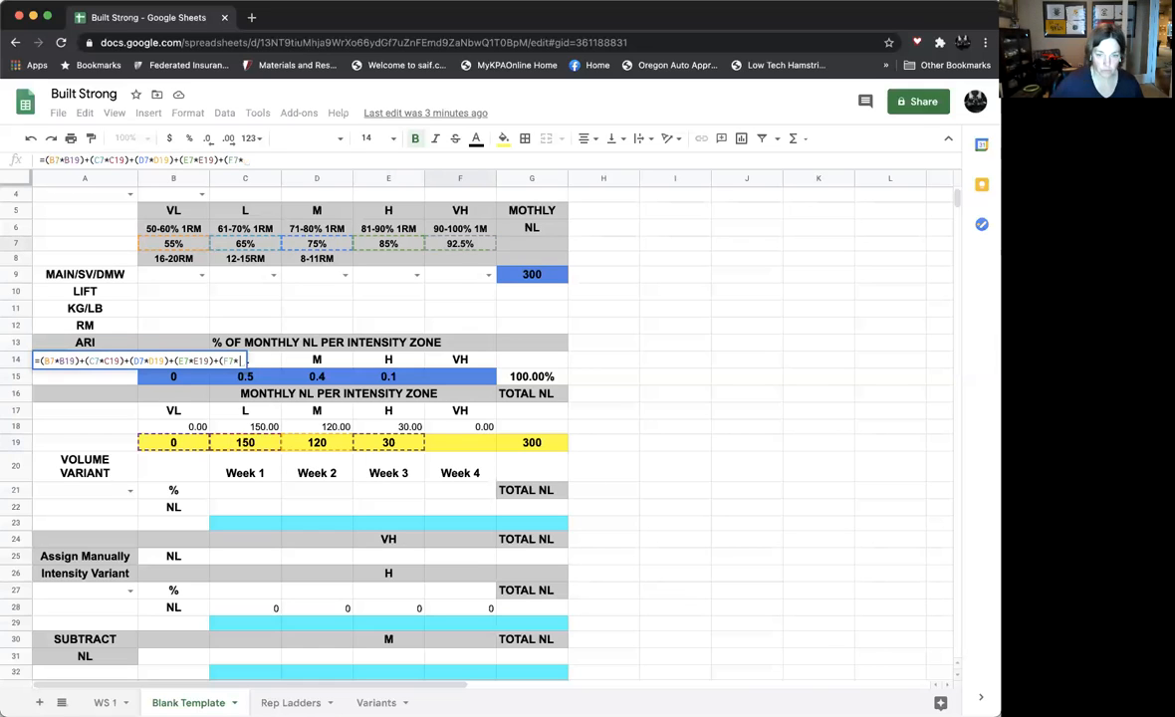
left_click(460, 446)
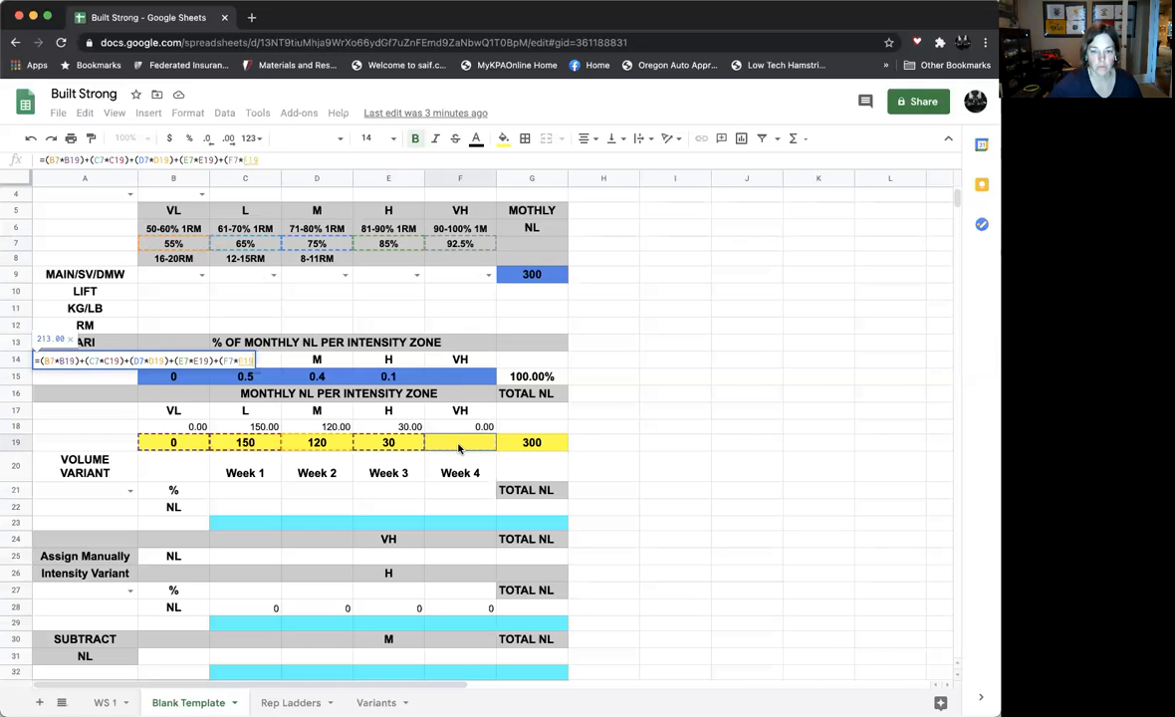
type(")")
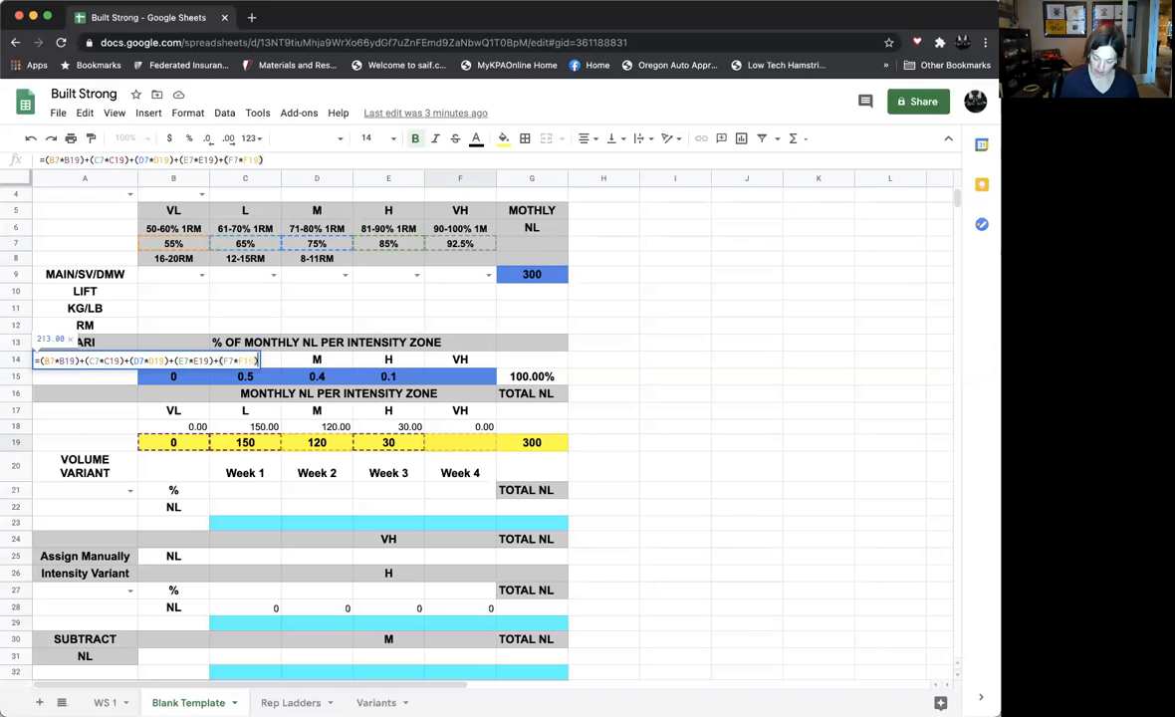
type("/")
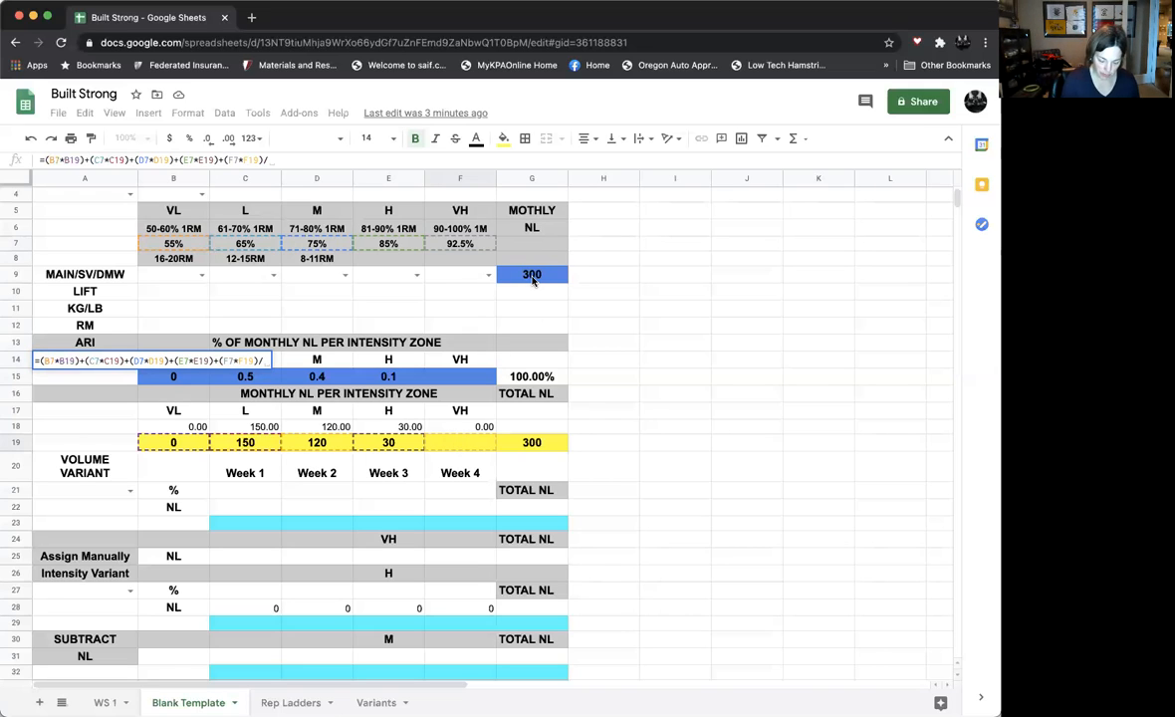
Finish the ARI formula in A14 by dividing by the absolute monthly NL cell, /$G$9, and enter it
type("$")
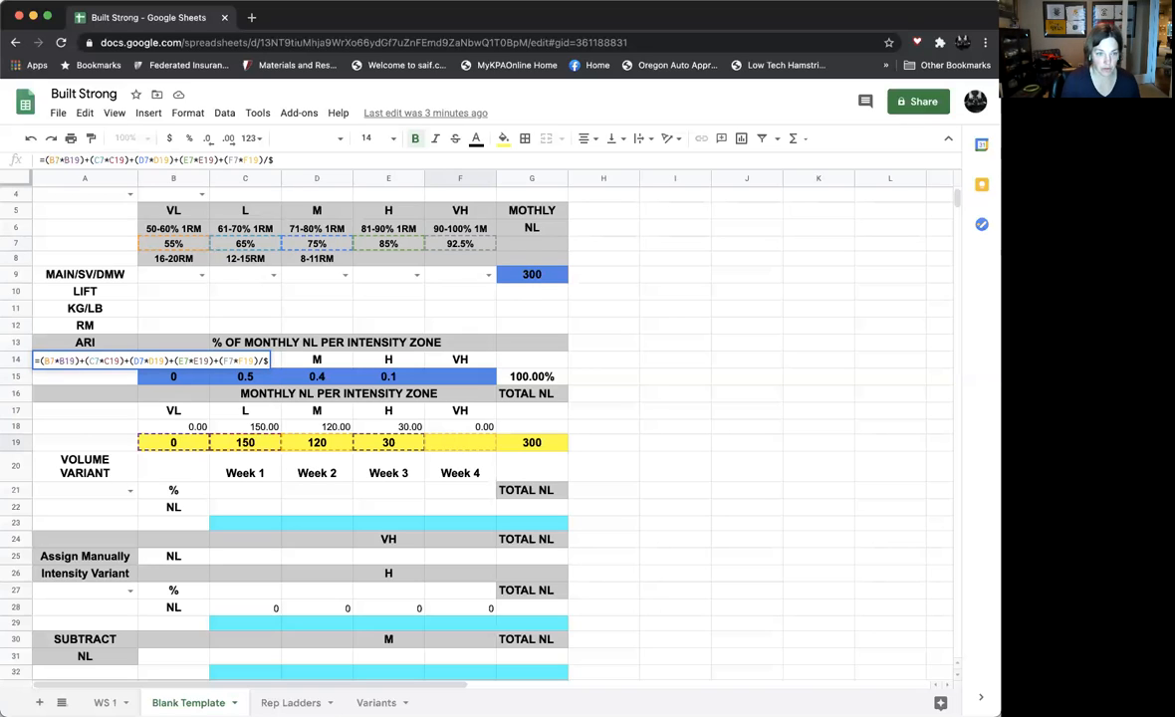
type("G$")
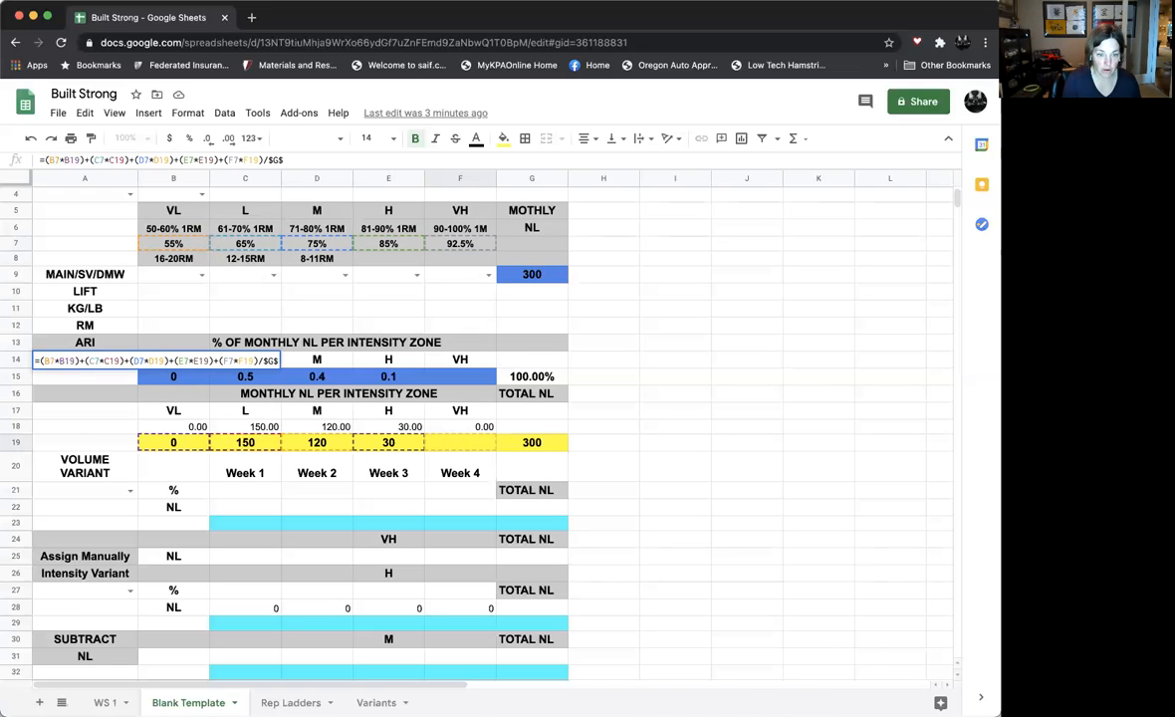
type("9")
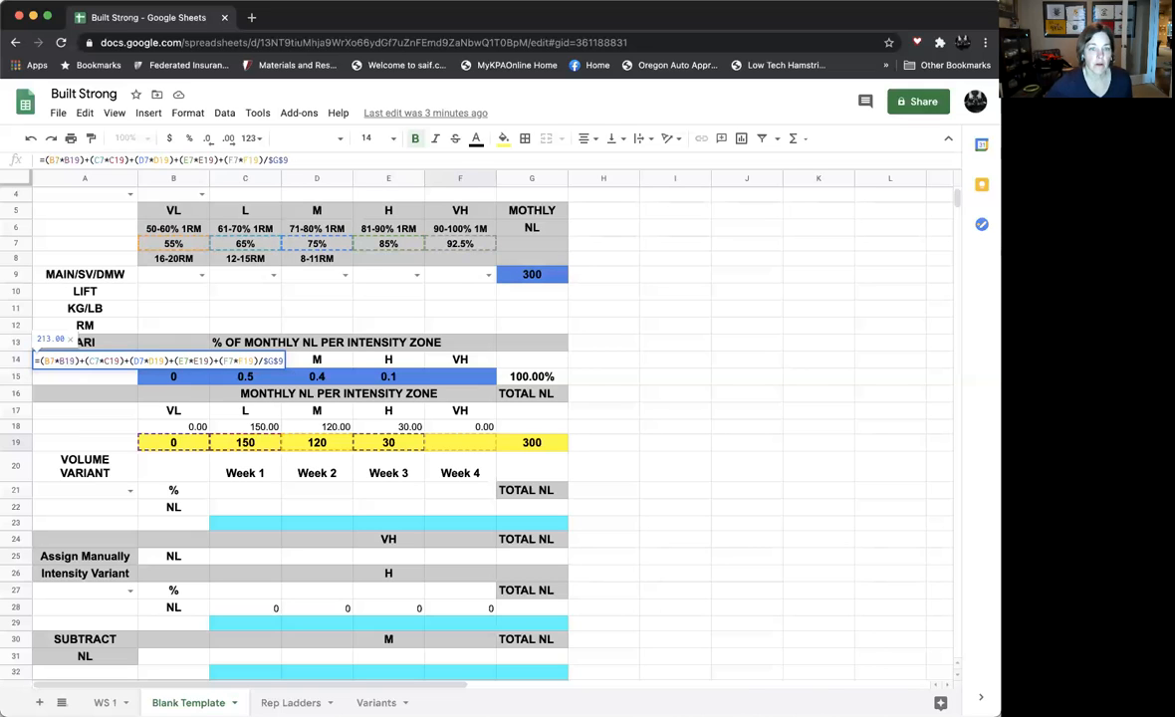
left_click(307, 160)
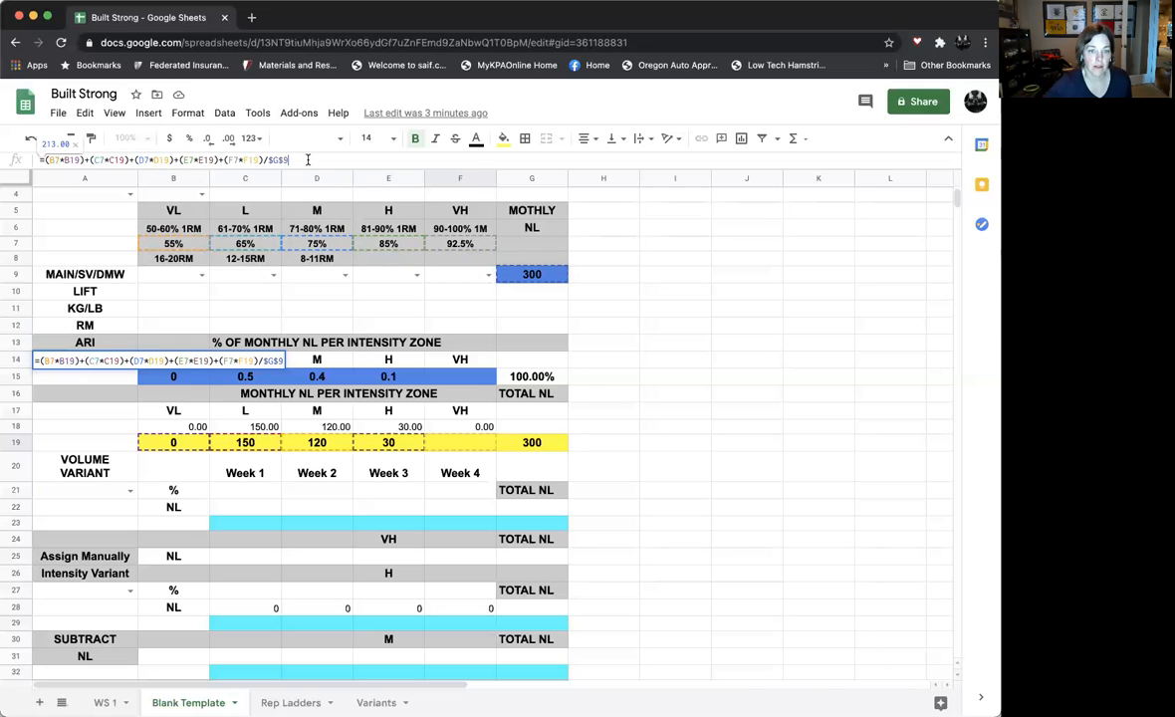
key("Return")
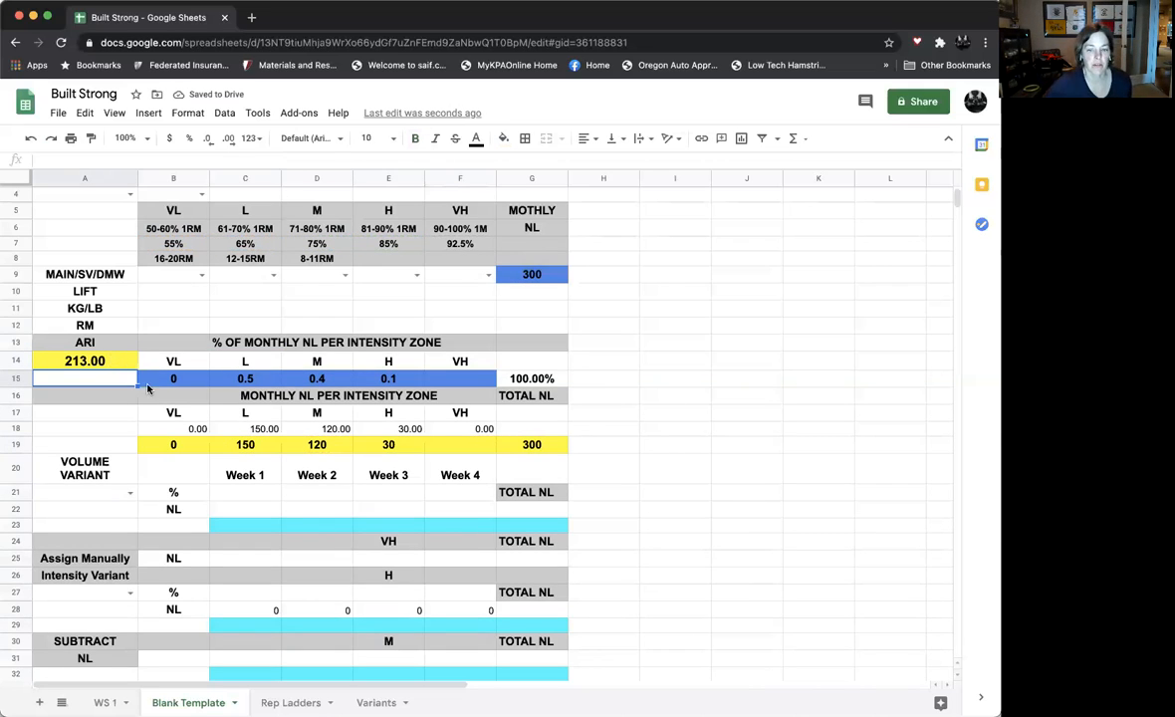
Enter 0 as the VH zone's monthly NL in F19
left_click(442, 450)
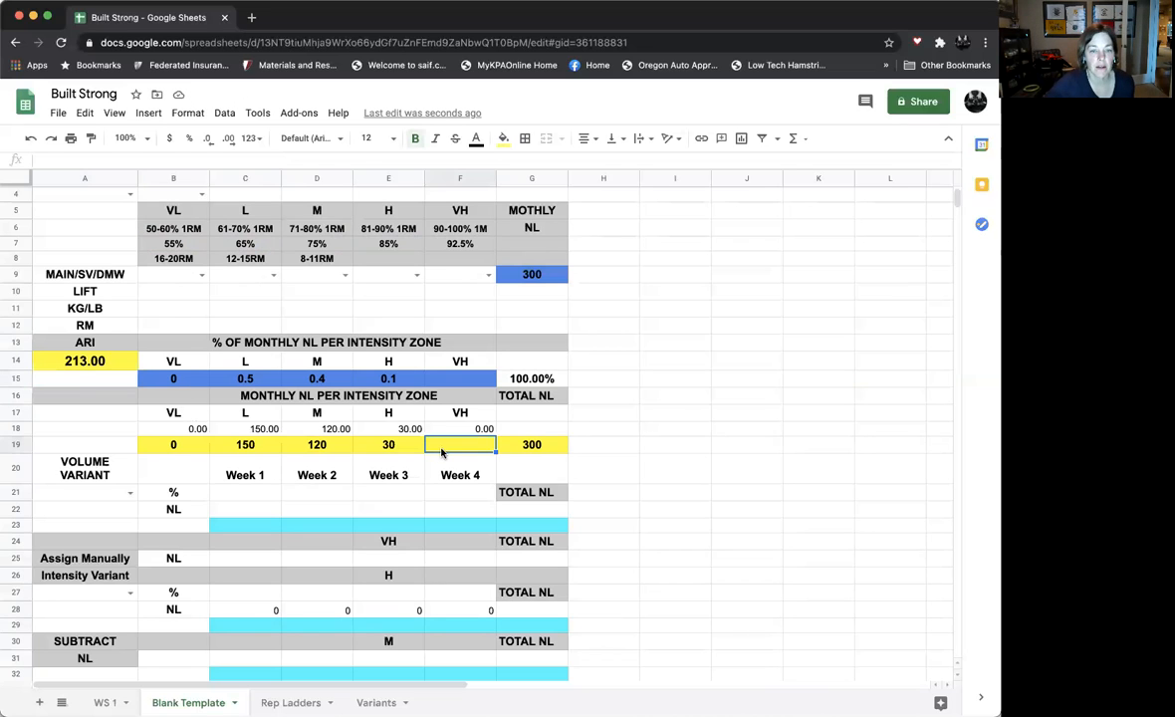
type("0")
key("Return")
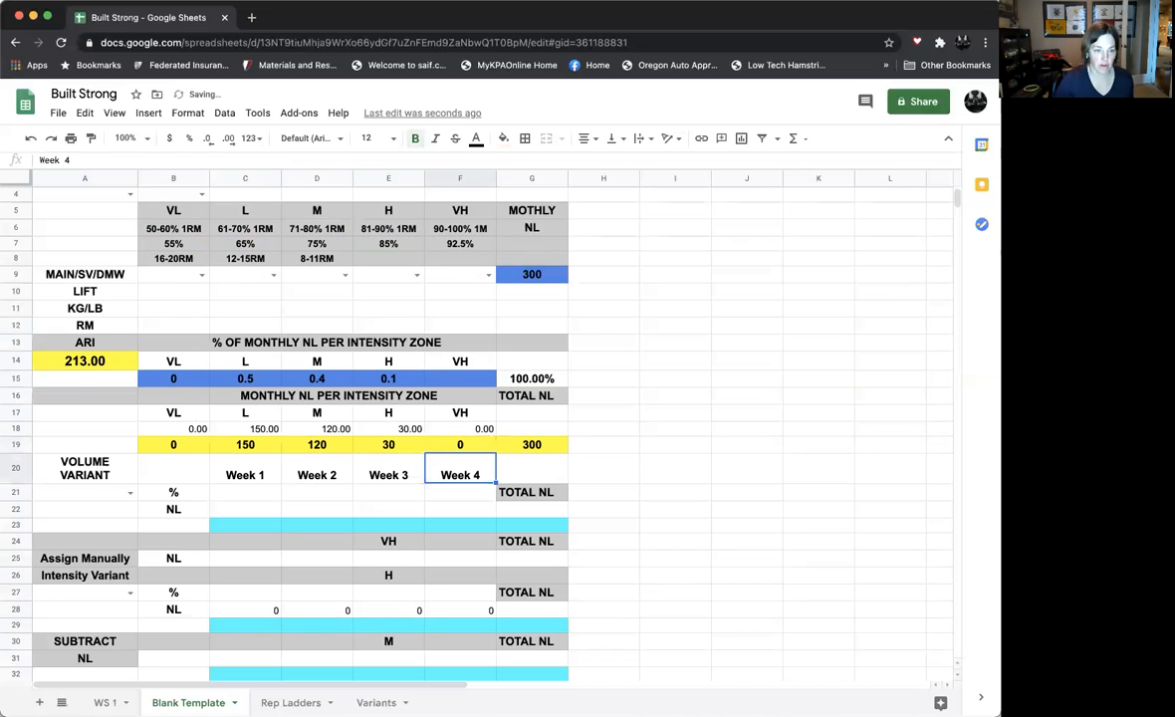
Check the ARI formula in A14 and its VH intensity input, and compare it with the ARI formula on the WS 1 sheet
left_click(120, 362)
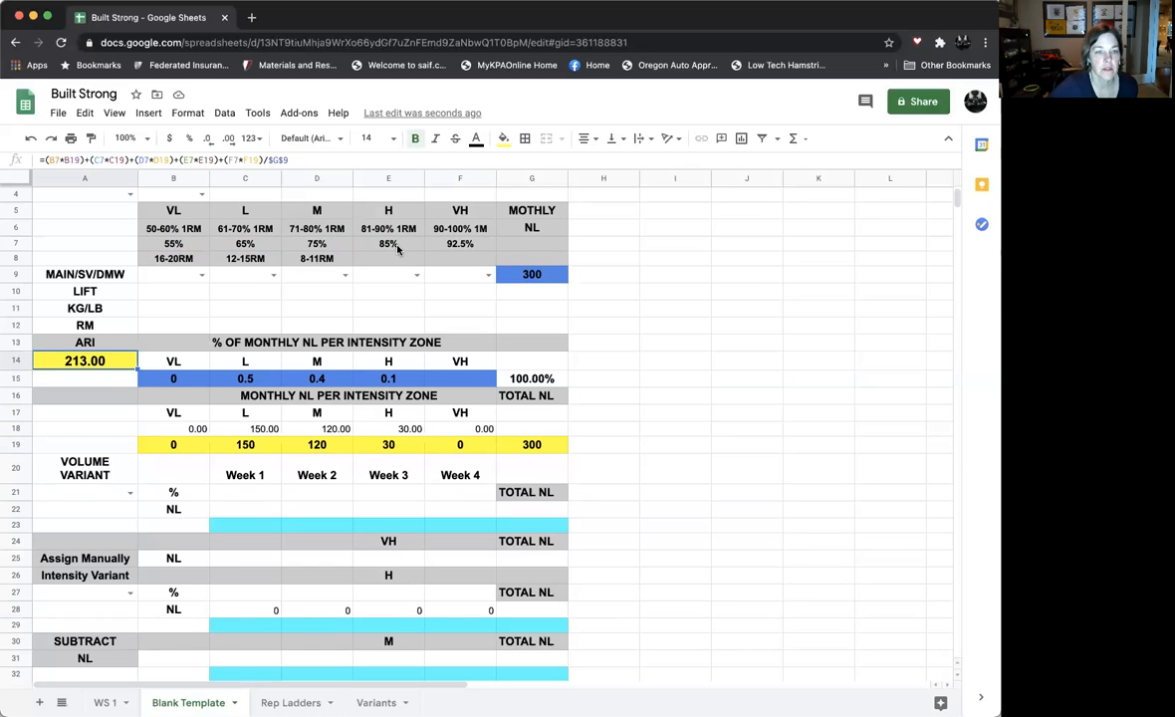
left_click(449, 250)
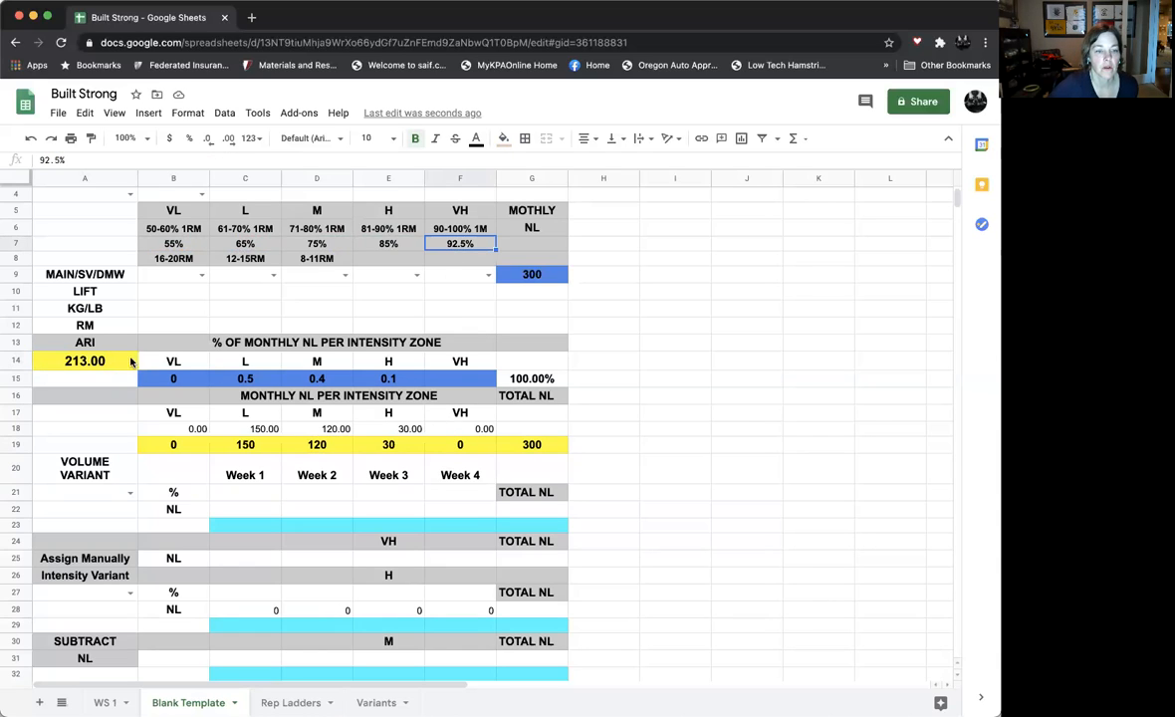
left_click(97, 364)
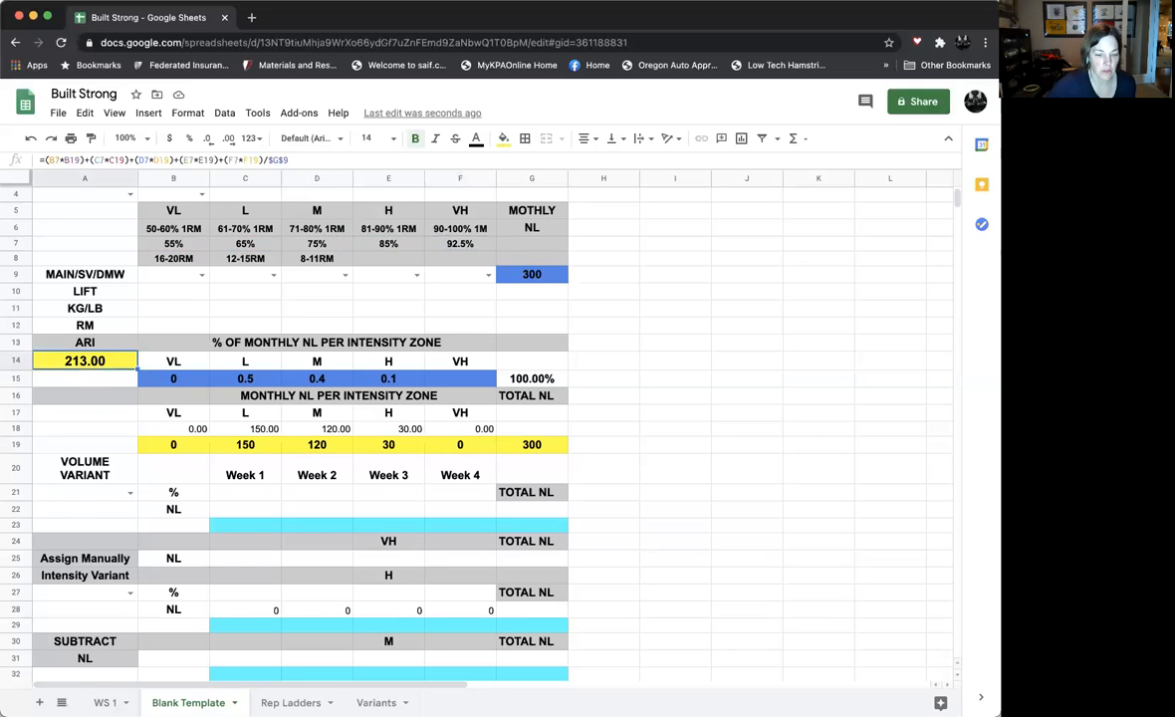
left_click(105, 703)
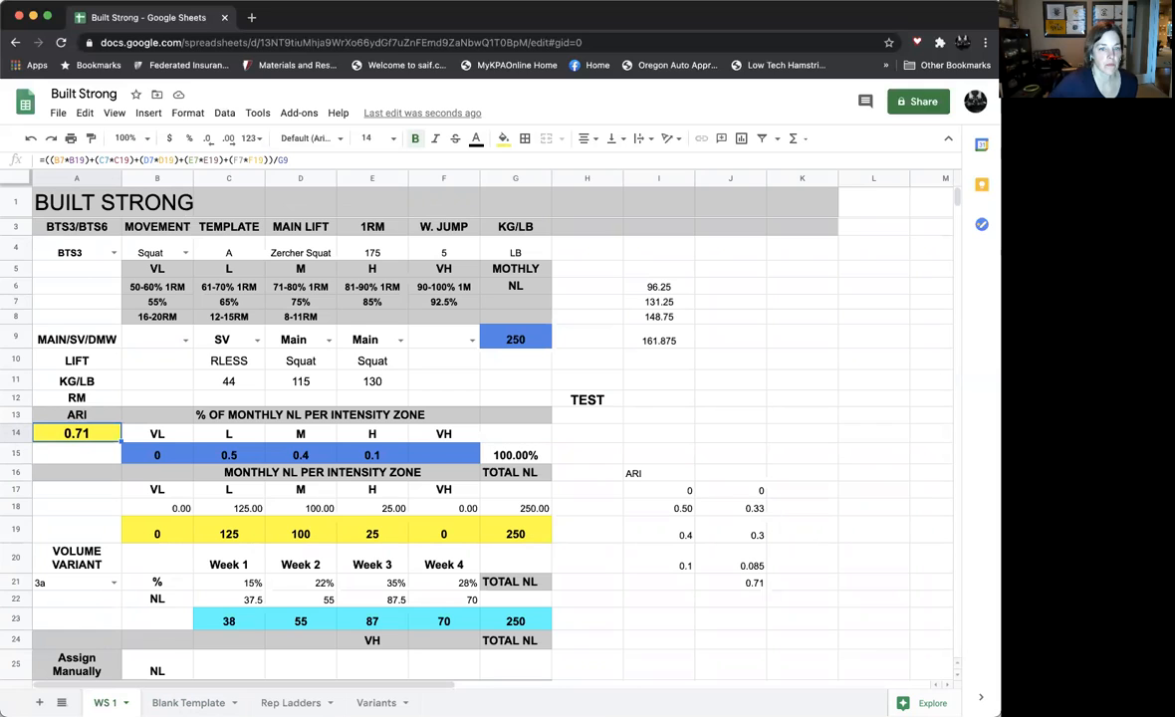
left_click(189, 703)
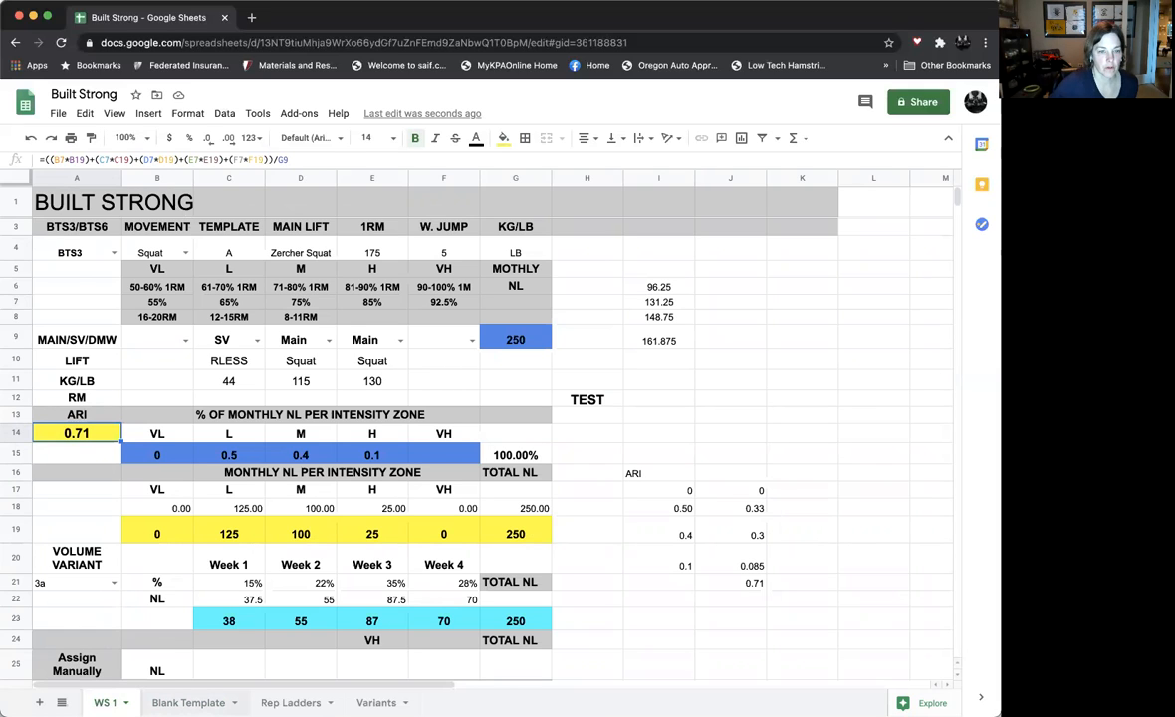
Enclose the sum of the five zone products in A14's ARI formula in outer parentheses before the division by $G$9
left_click(47, 160)
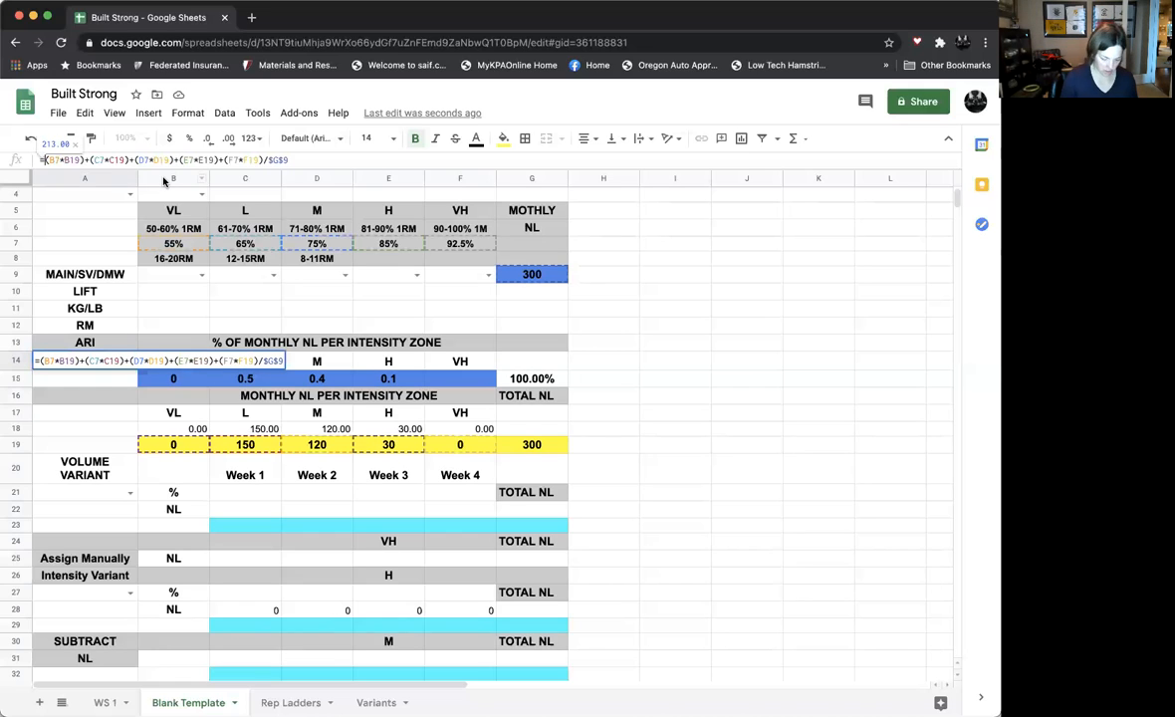
left_click(46, 160)
type("(")
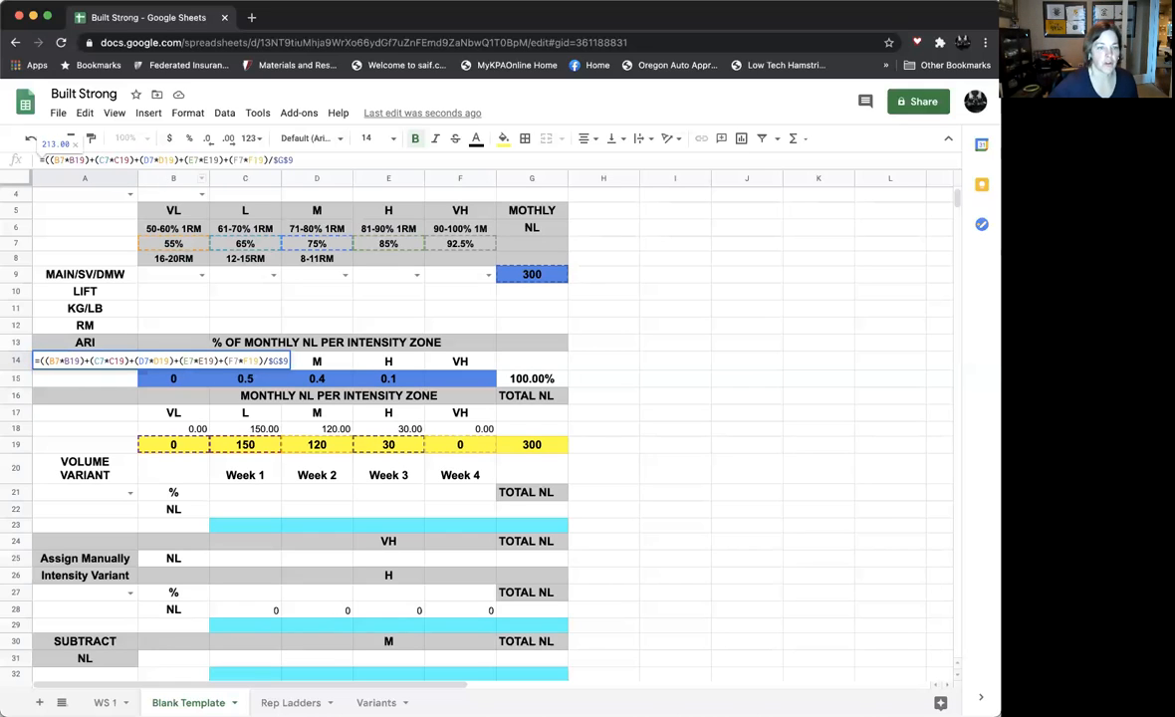
left_click(269, 160)
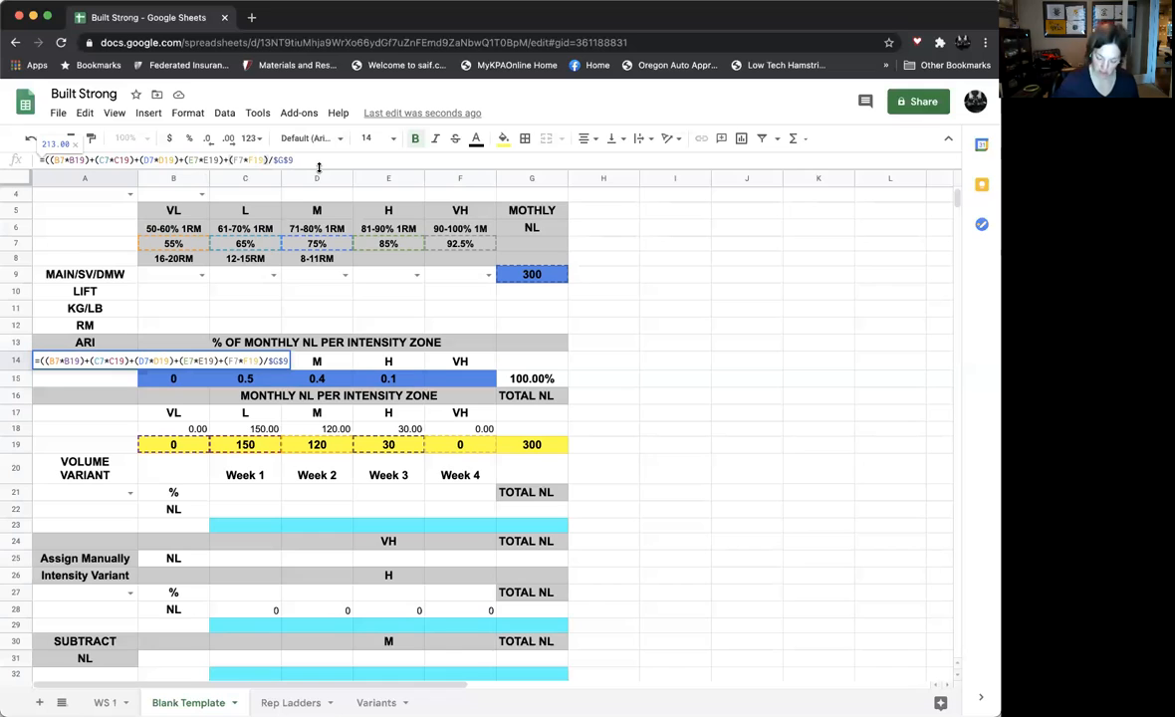
type(")")
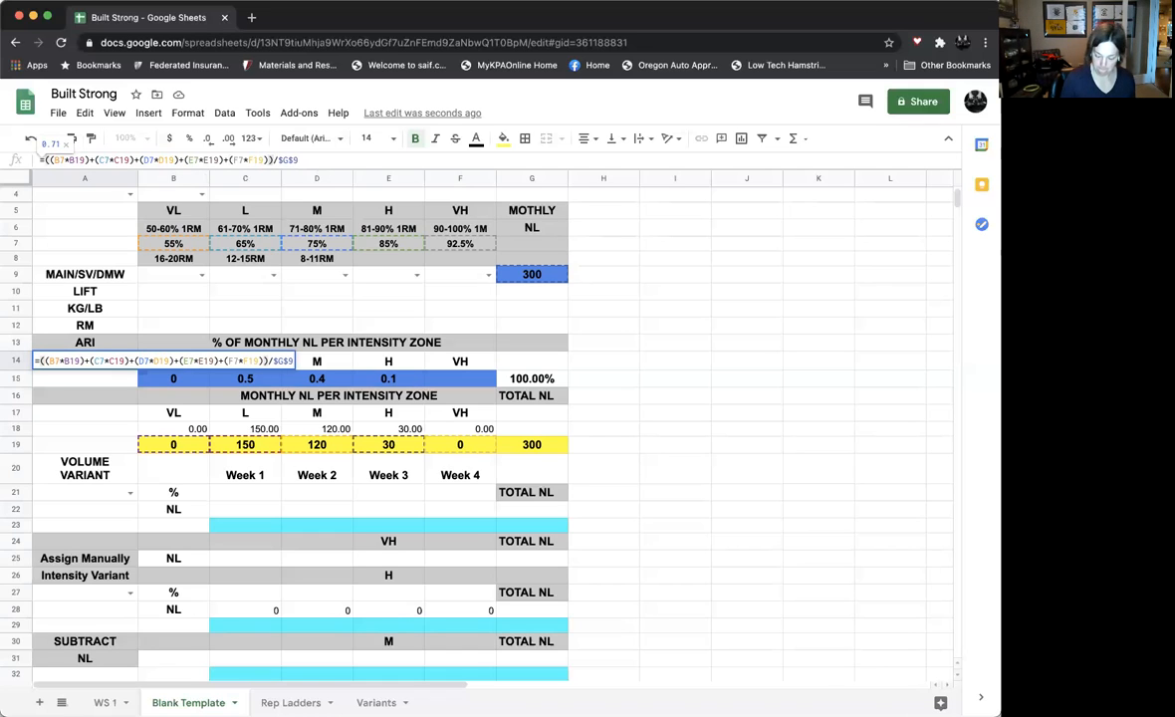
key("Return")
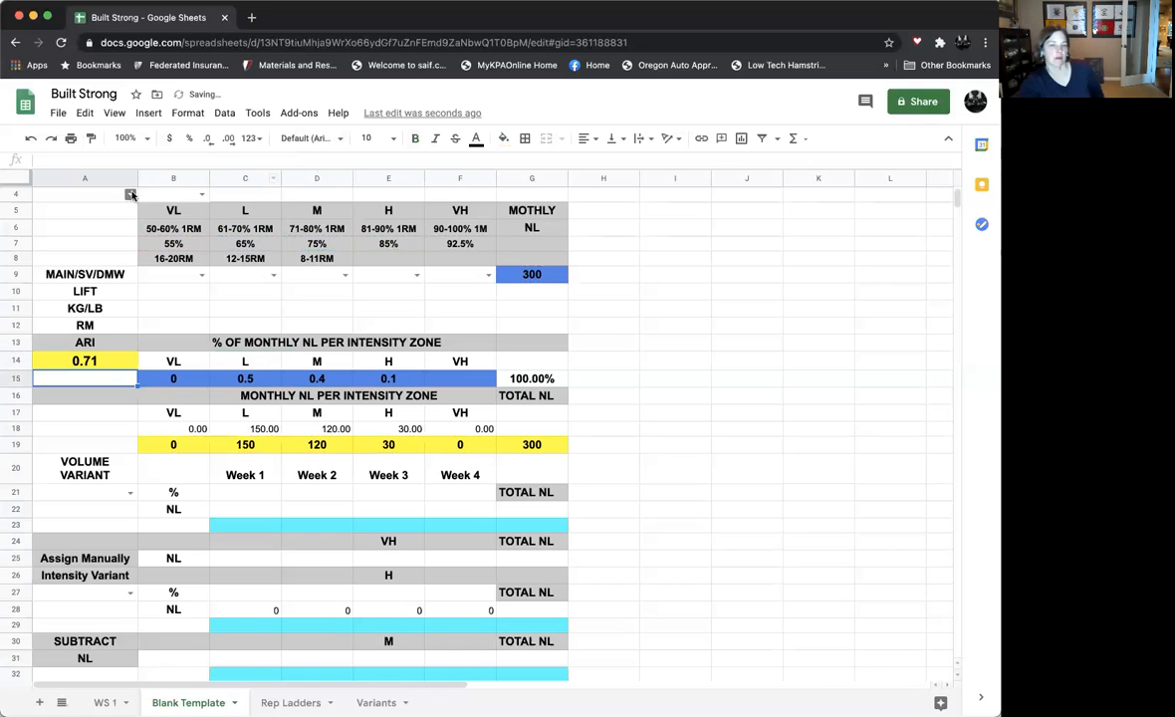
left_click(119, 361)
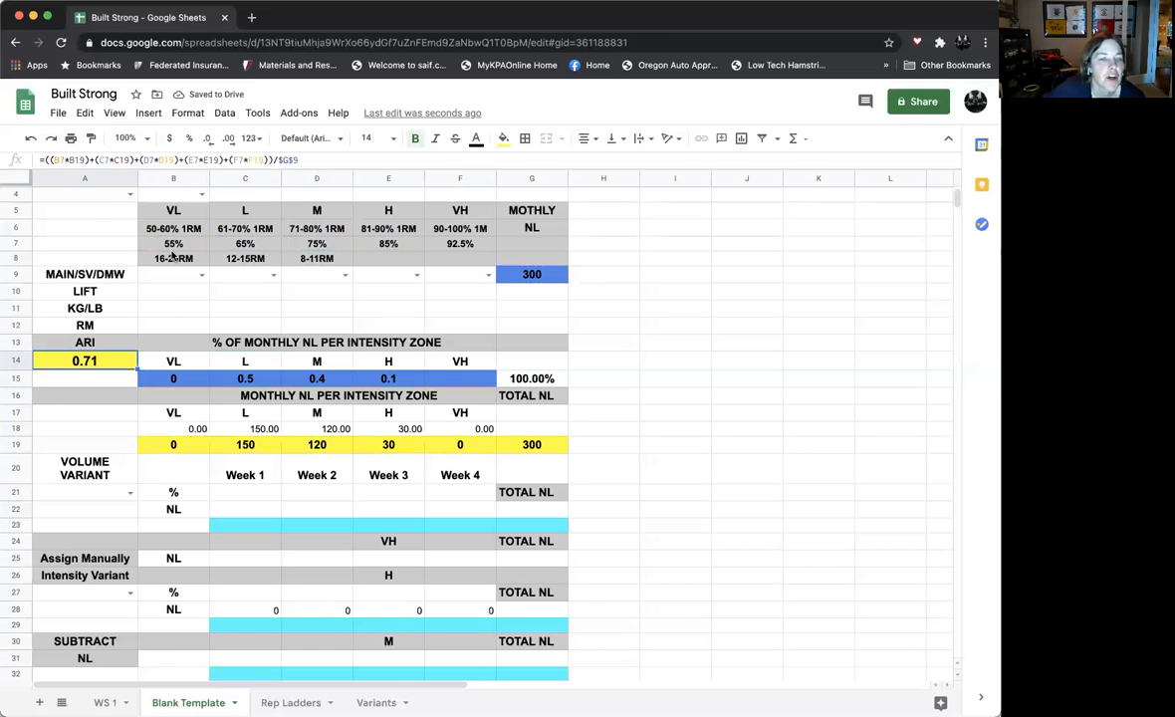